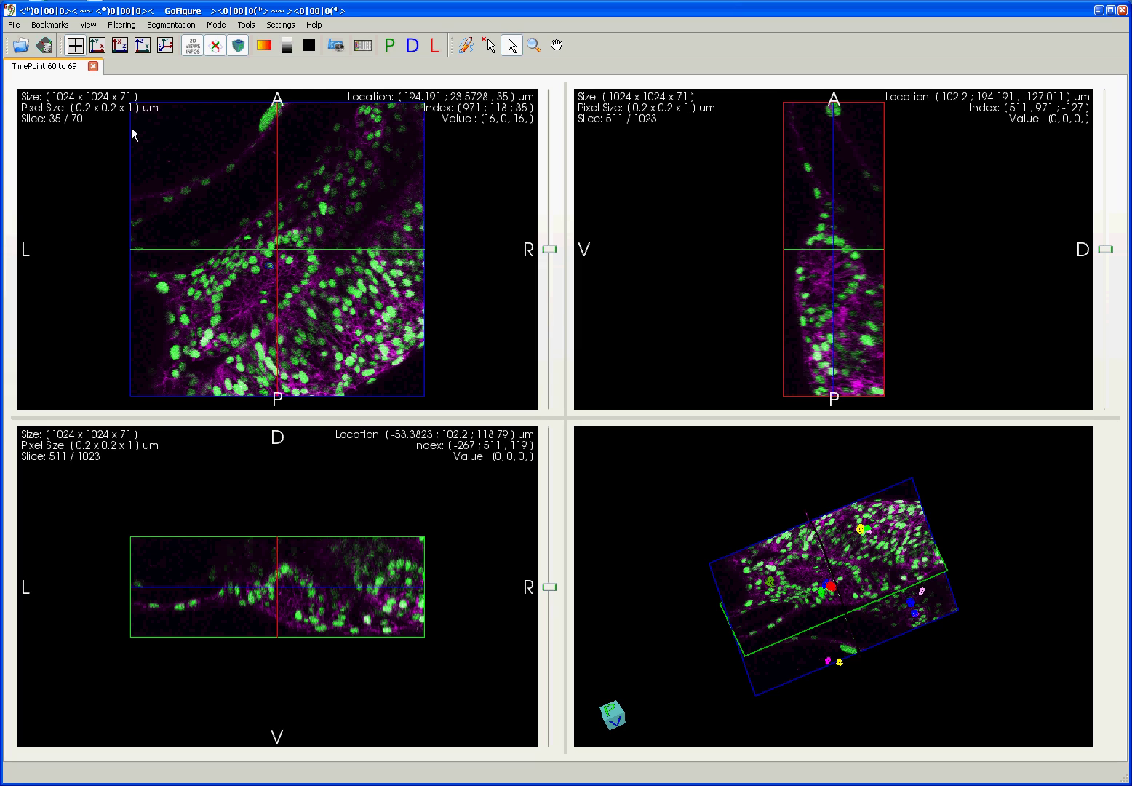
Connect to the image database and select the 'kidney development' session in ProjectForTutorial.
click(14, 26)
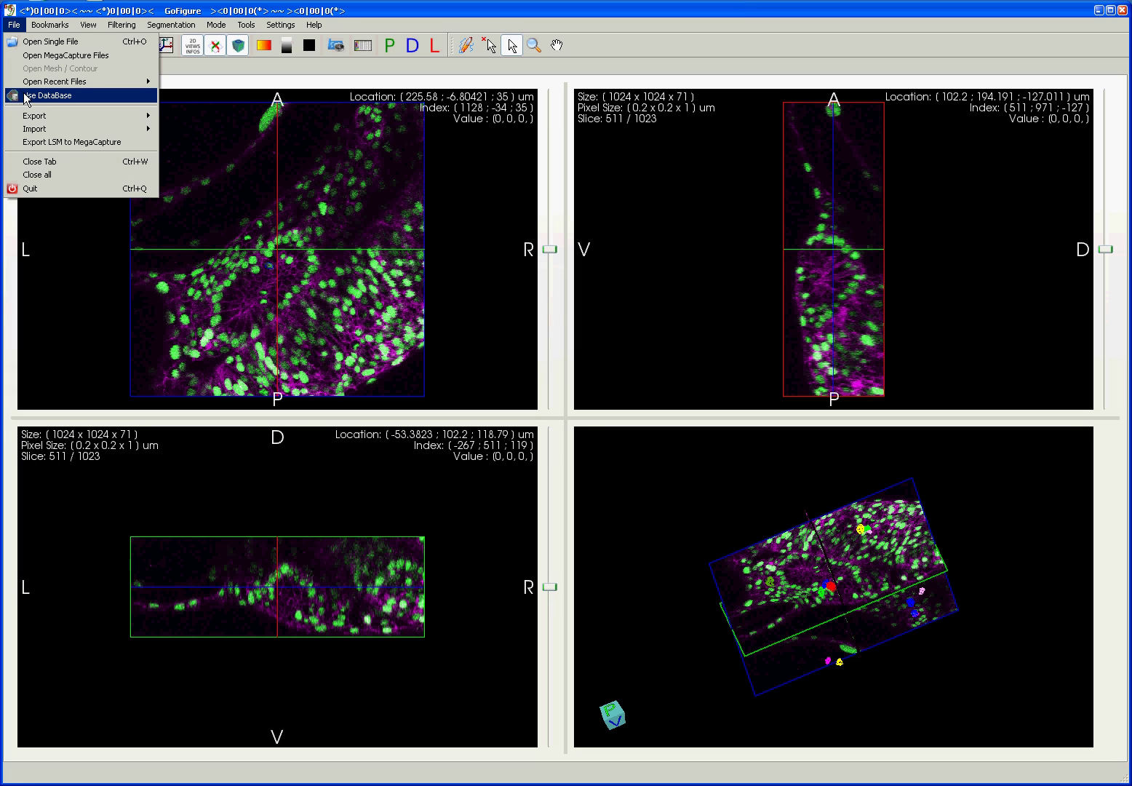
mouse_move(34, 87)
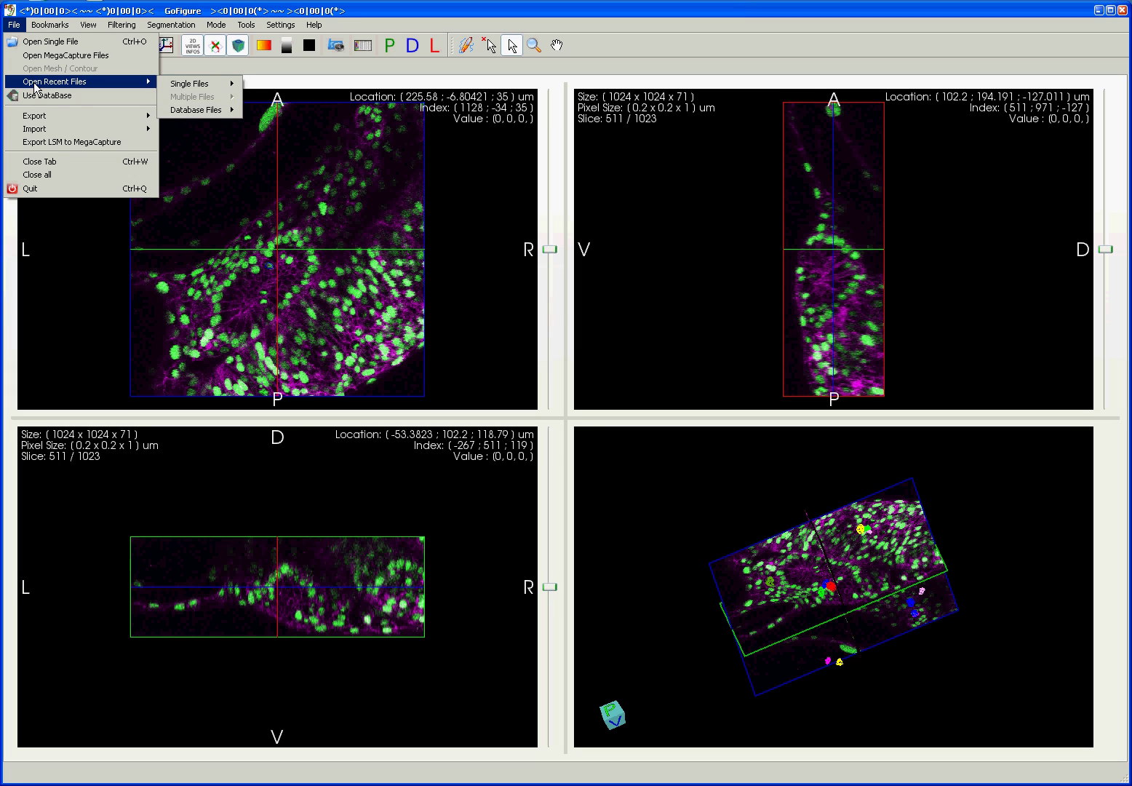
mouse_move(185, 115)
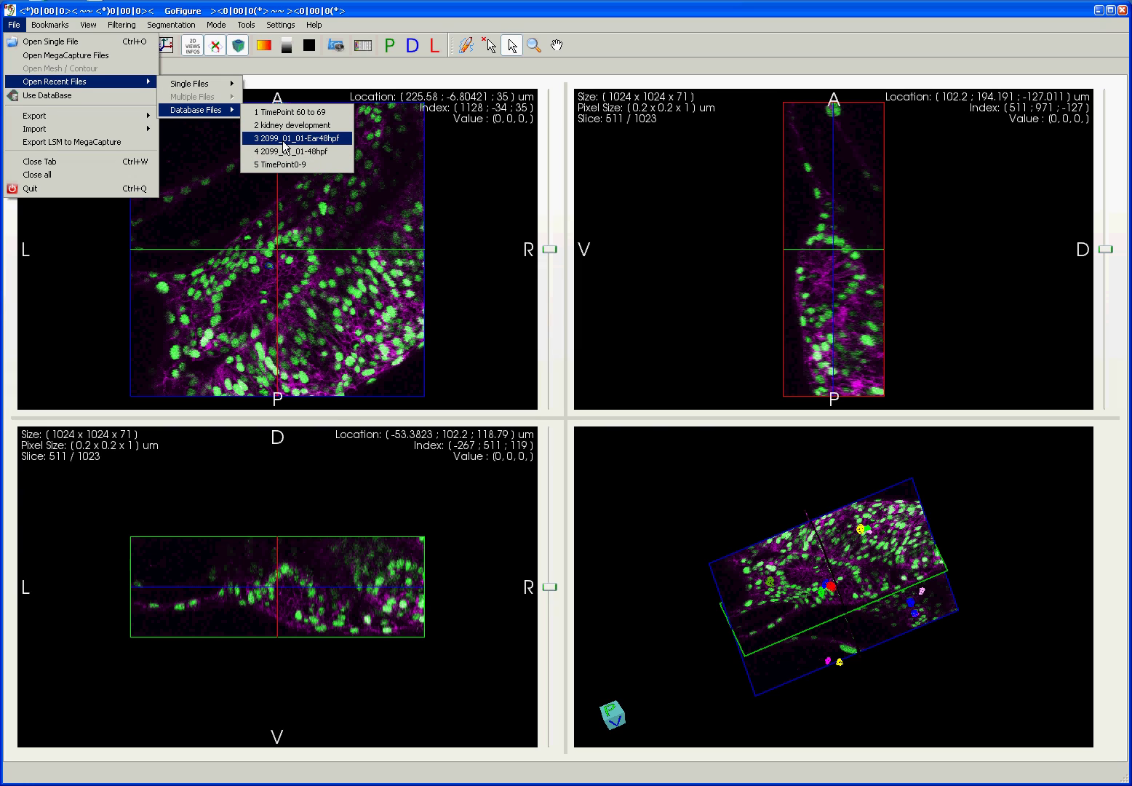
click(37, 97)
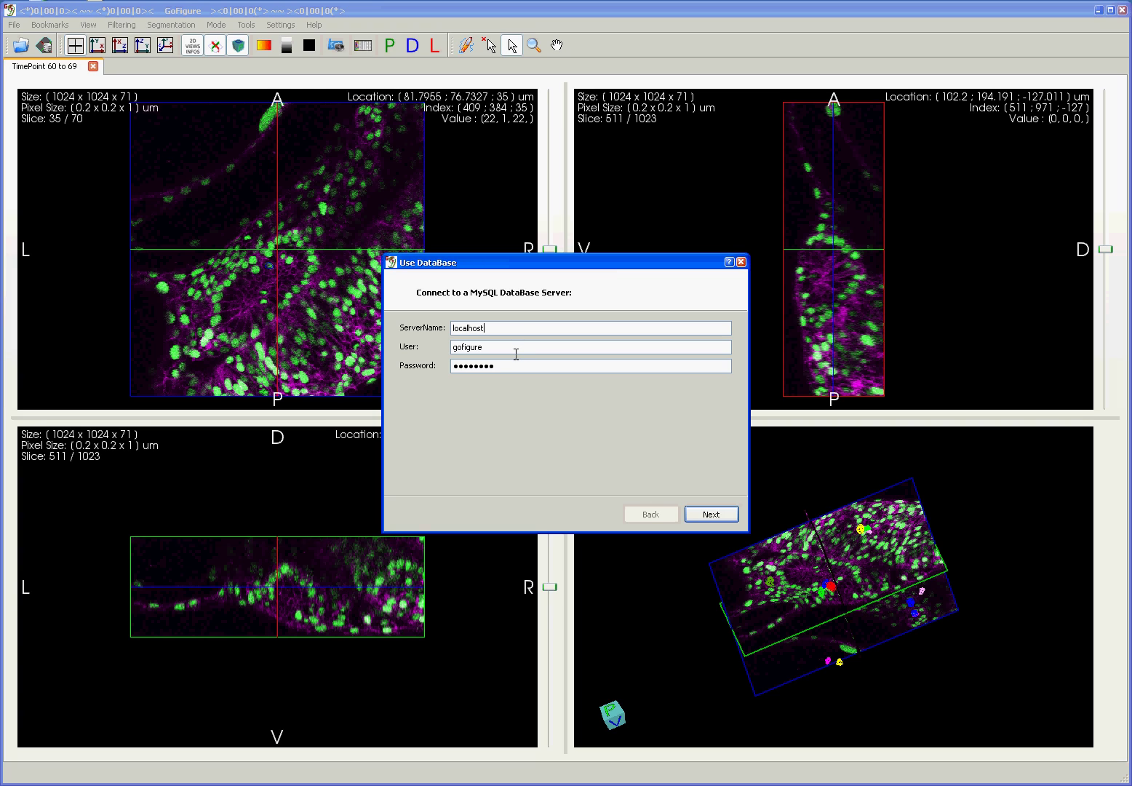
click(726, 517)
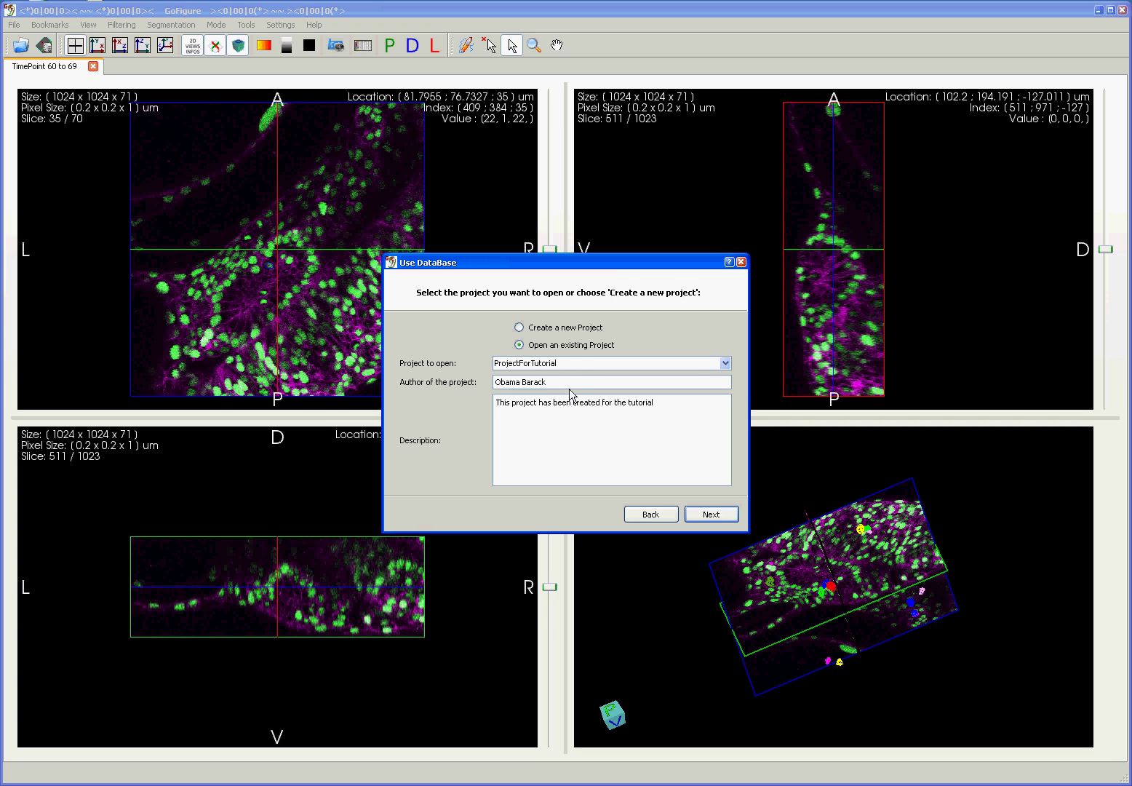
click(699, 516)
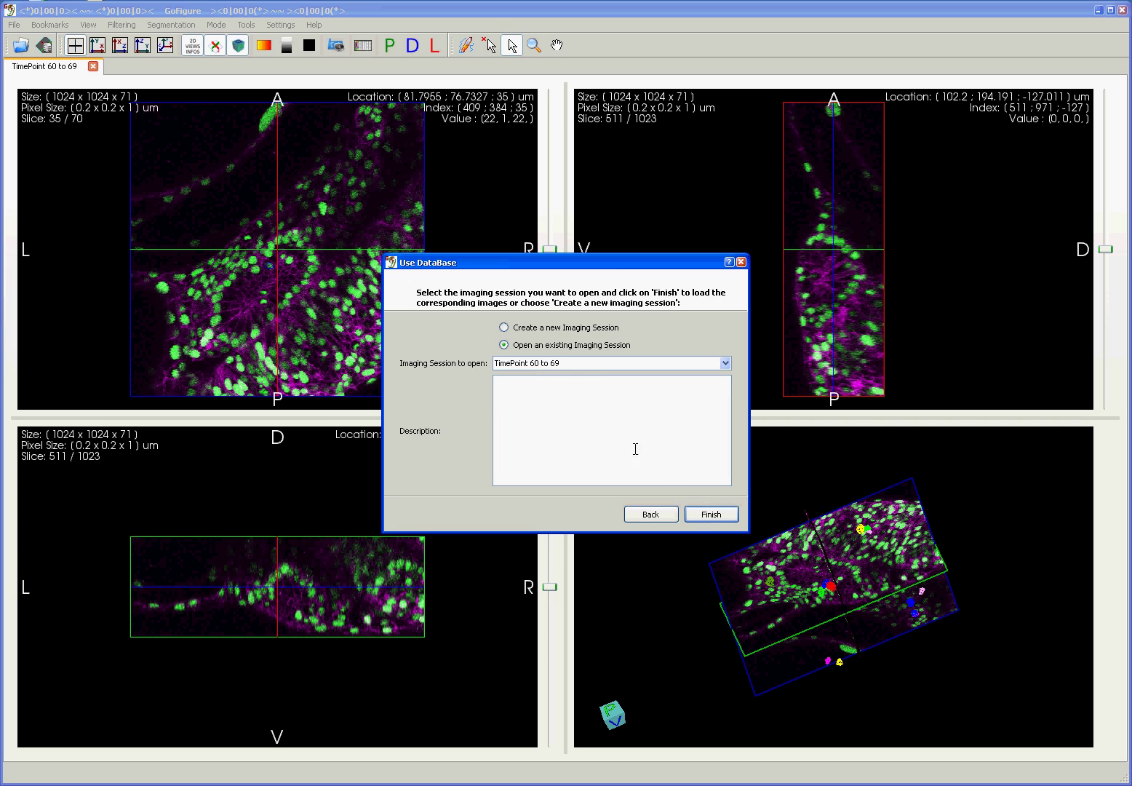
click(559, 363)
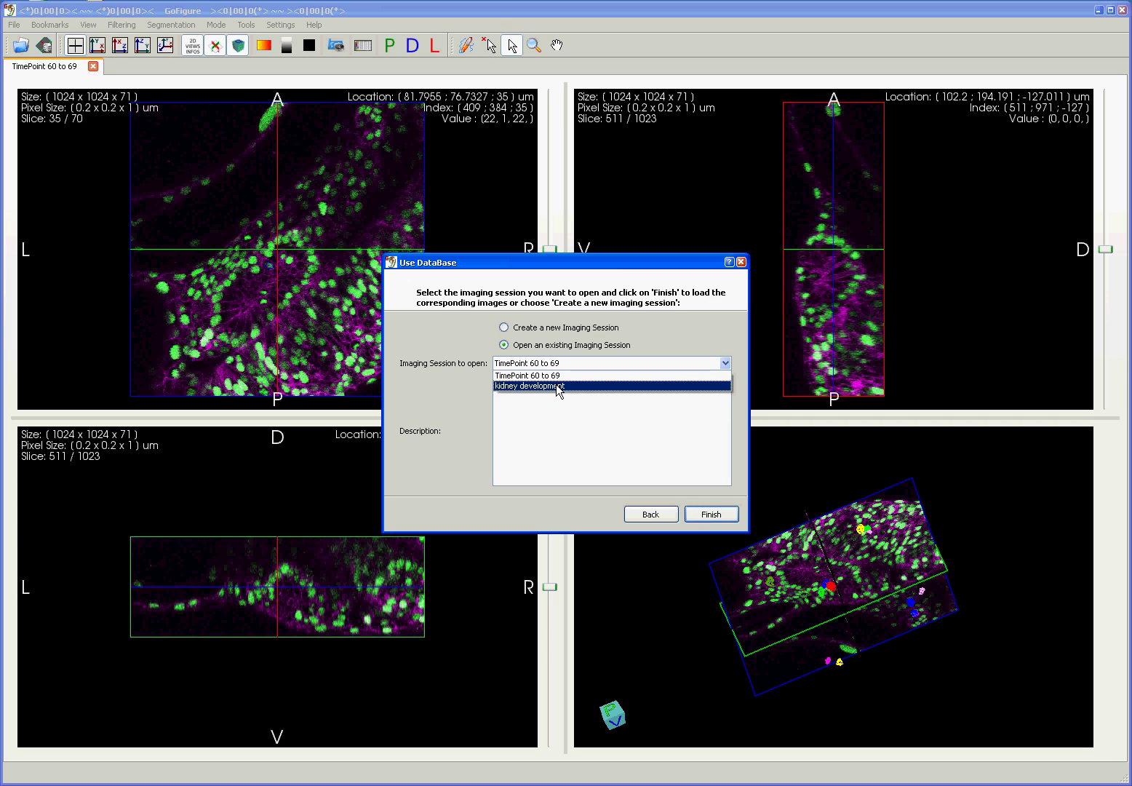
click(559, 387)
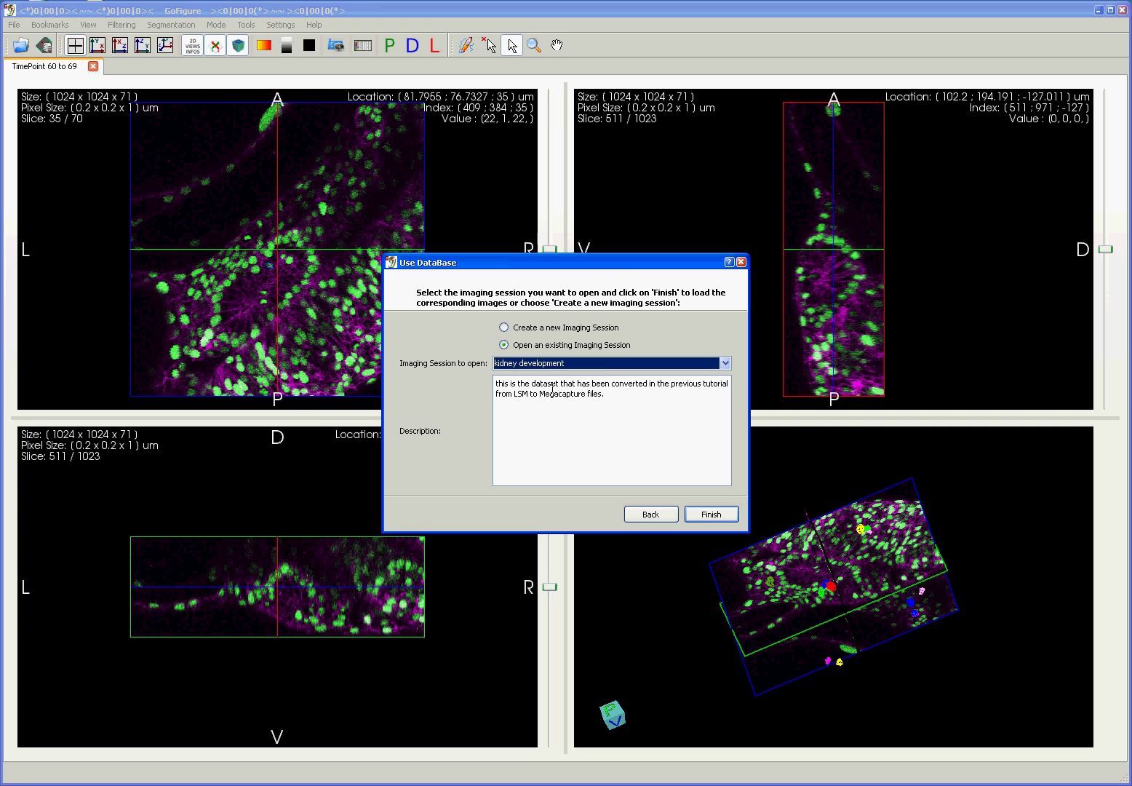
Load the kidney development images, enable manual contour editing, and dock Trace settings below segmentation.
click(707, 513)
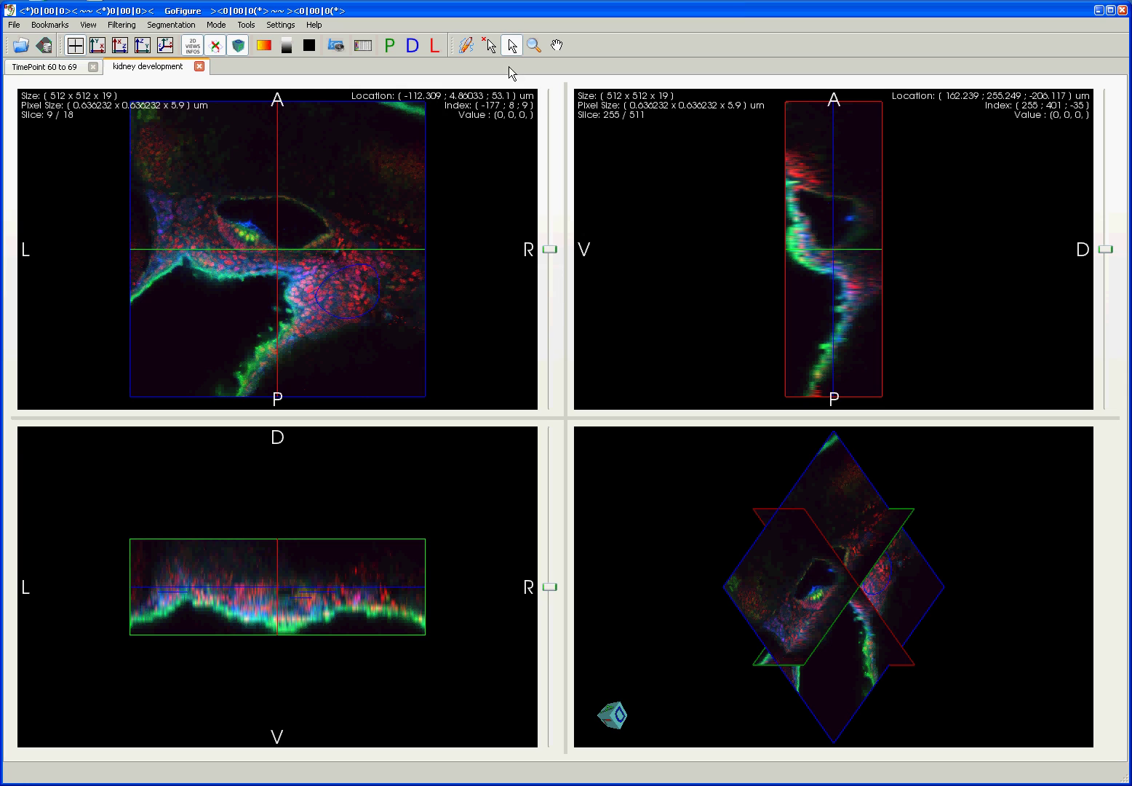
click(466, 45)
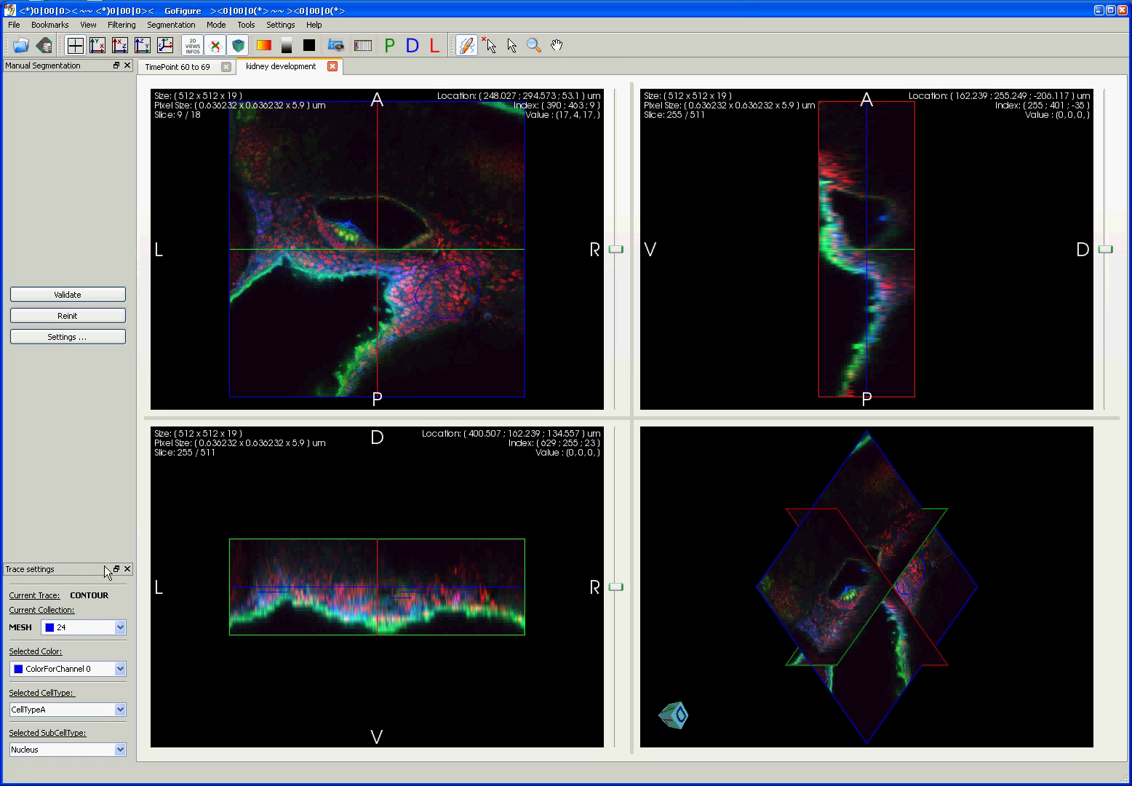
mouse_move(68, 561)
mouse_down()
mouse_move(68, 571)
mouse_move(74, 163)
mouse_up()
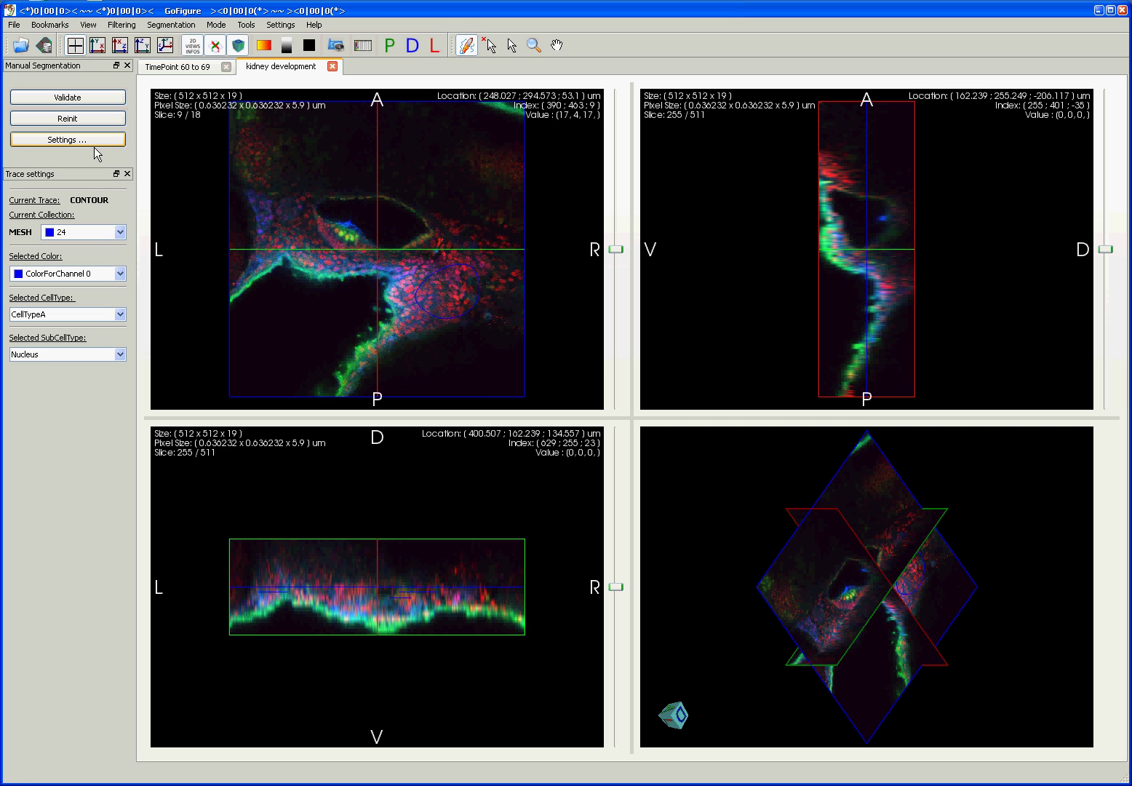
Open the Imaging Session table on contours 138, 139 and 140 of mesh 24.
click(357, 47)
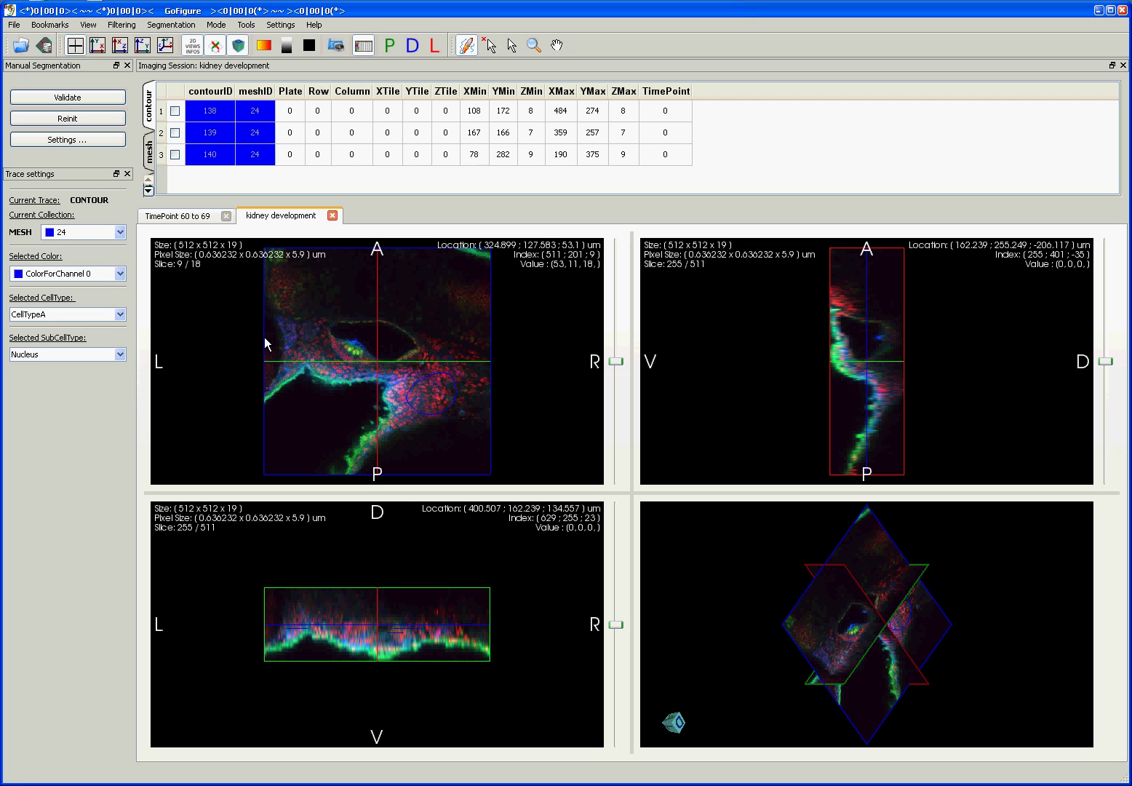
Set the trace colour to red ColorForChannel 2 and the cell type to Neuron.
click(121, 273)
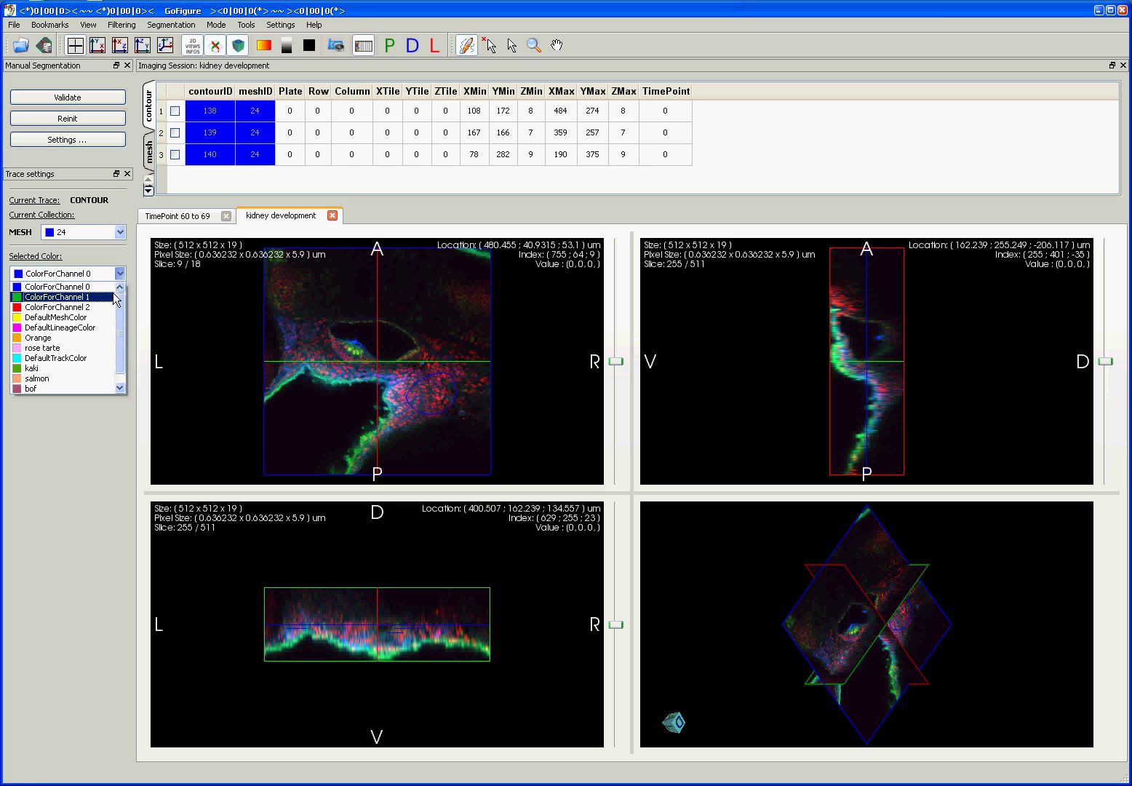
click(84, 306)
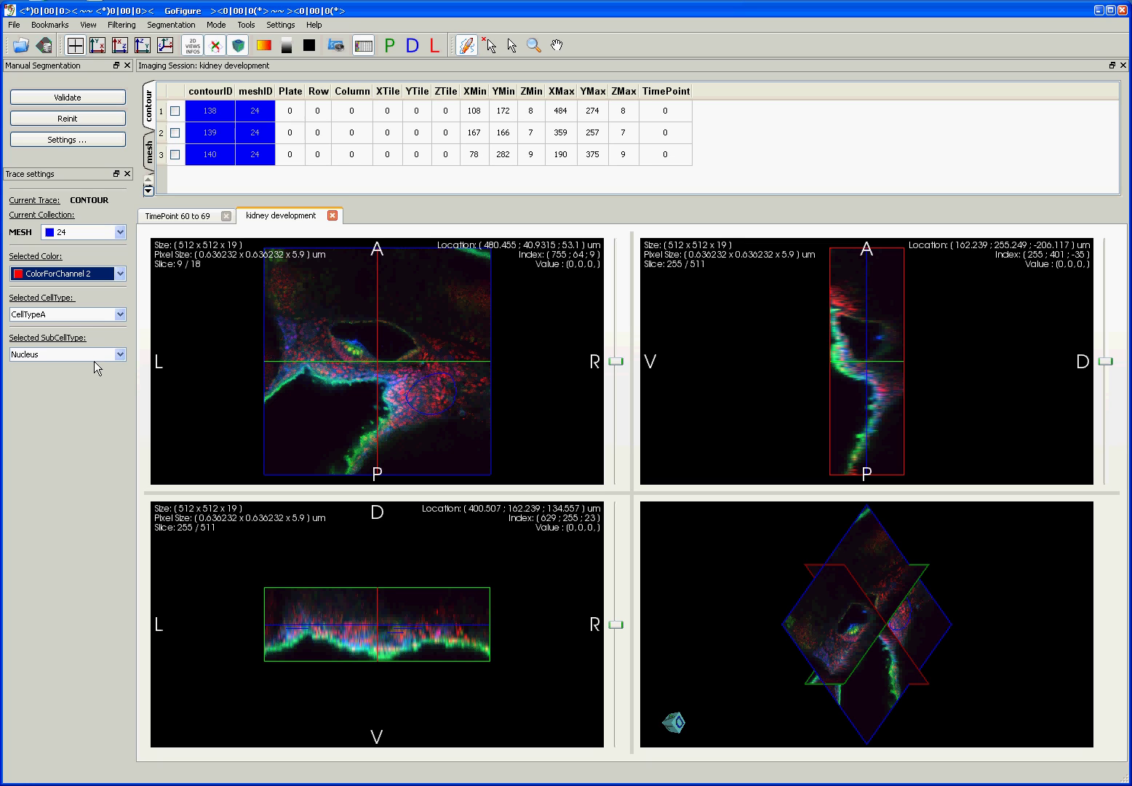
click(118, 314)
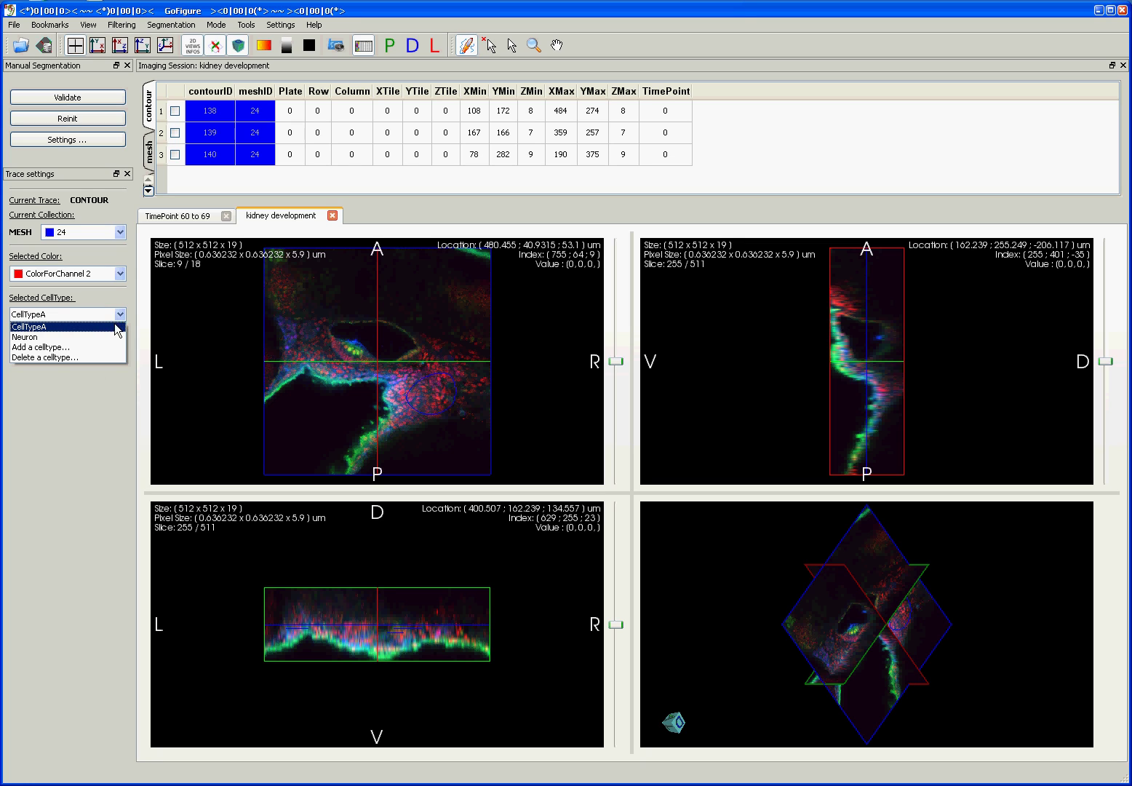
click(30, 337)
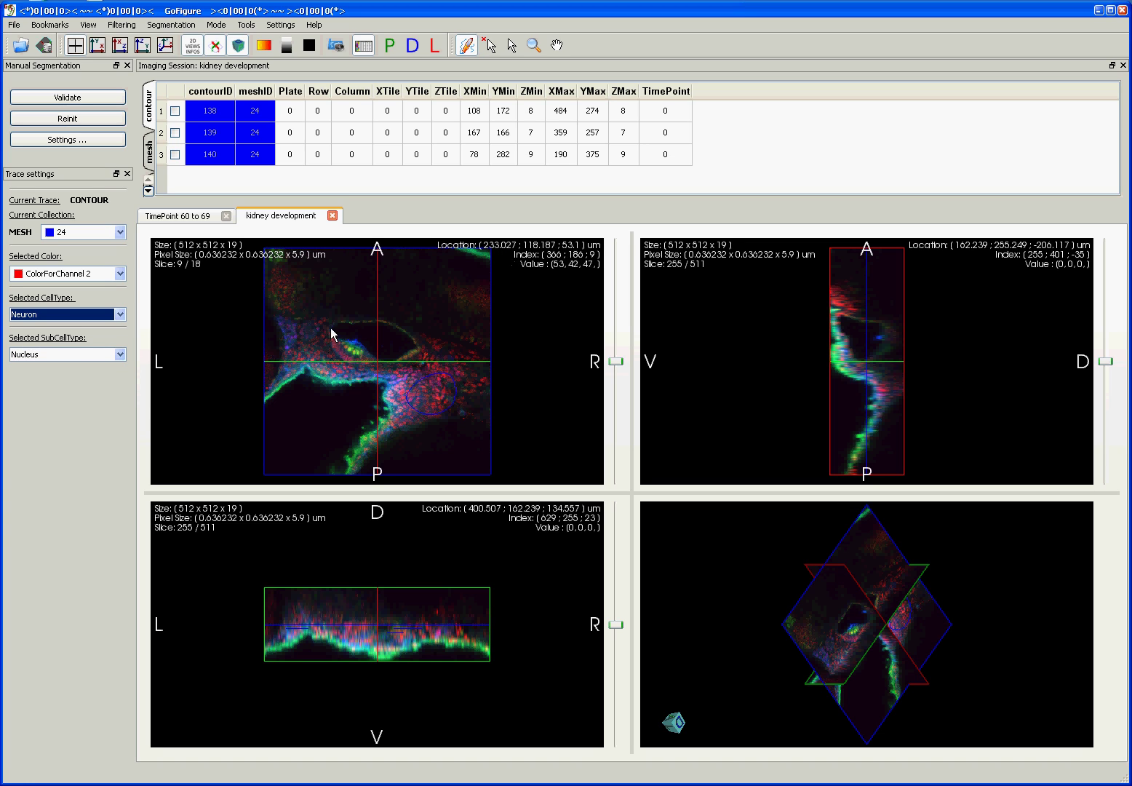
Add a new subcellular type named 'Membrane' and make it the selected sub-cell type.
click(116, 353)
click(78, 387)
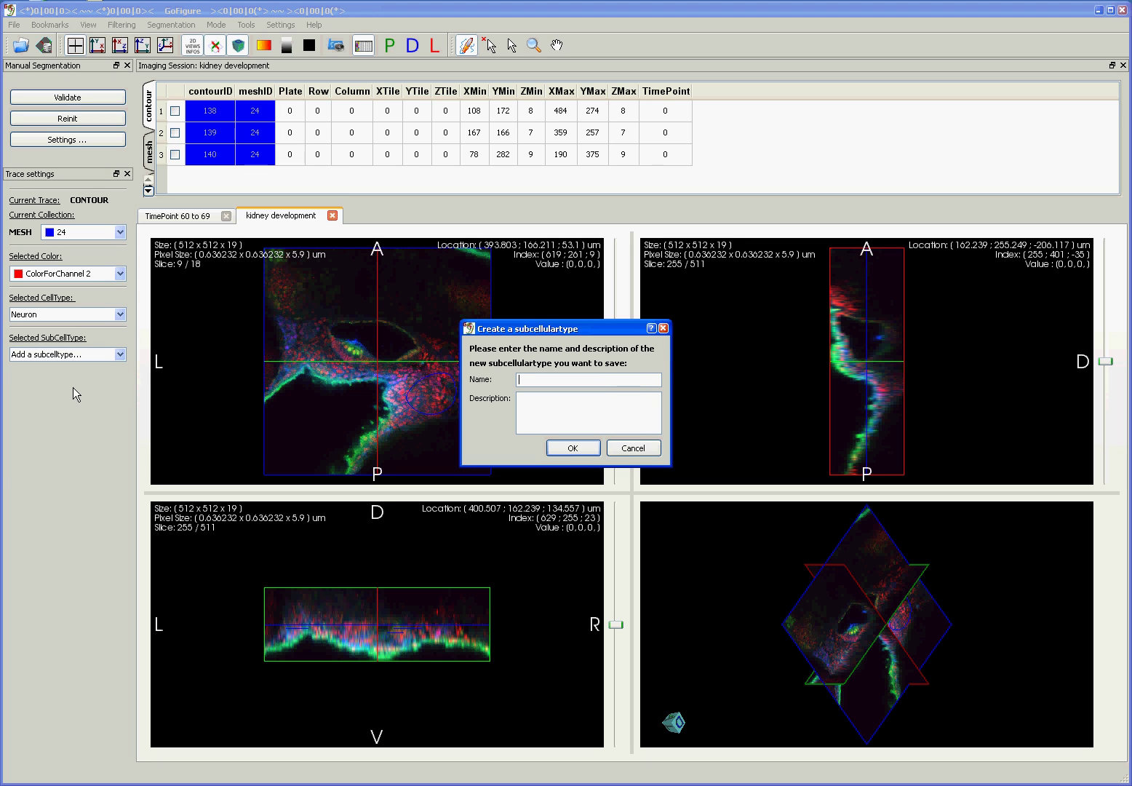
text(Membrane)
click(575, 448)
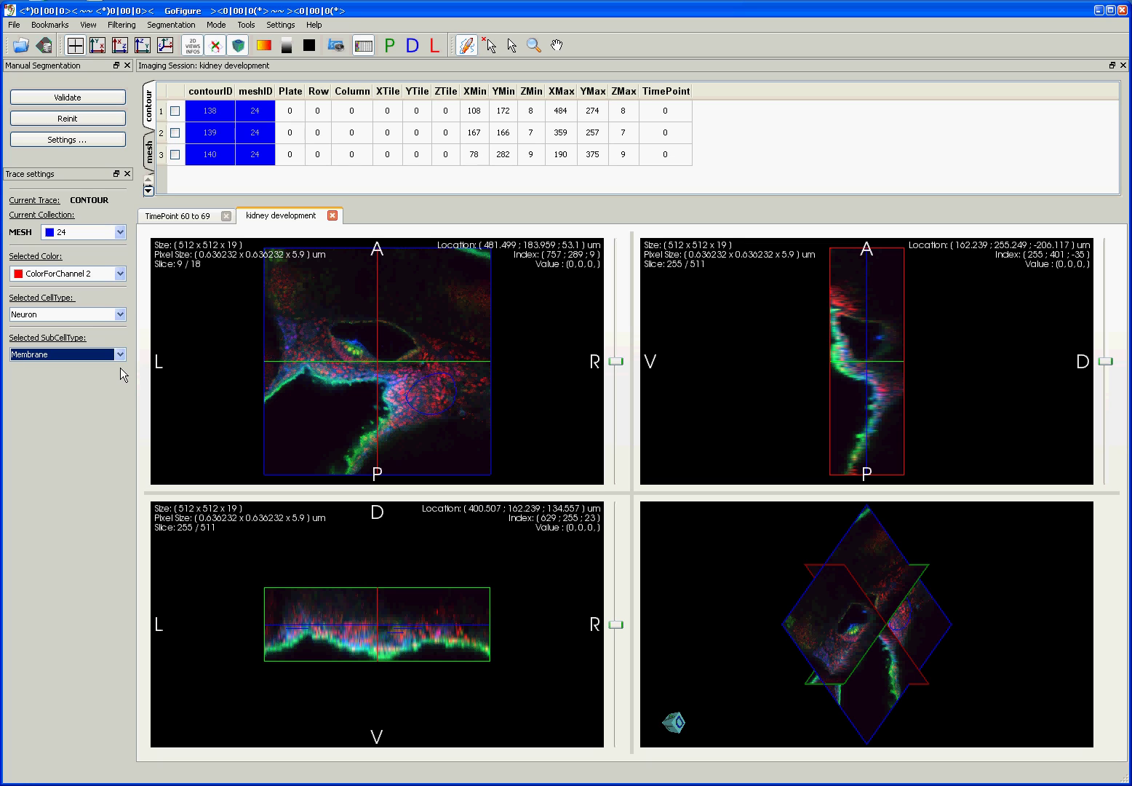
Add new red mesh collection 25 and view meshes 24 and 25 in the mesh table.
click(120, 233)
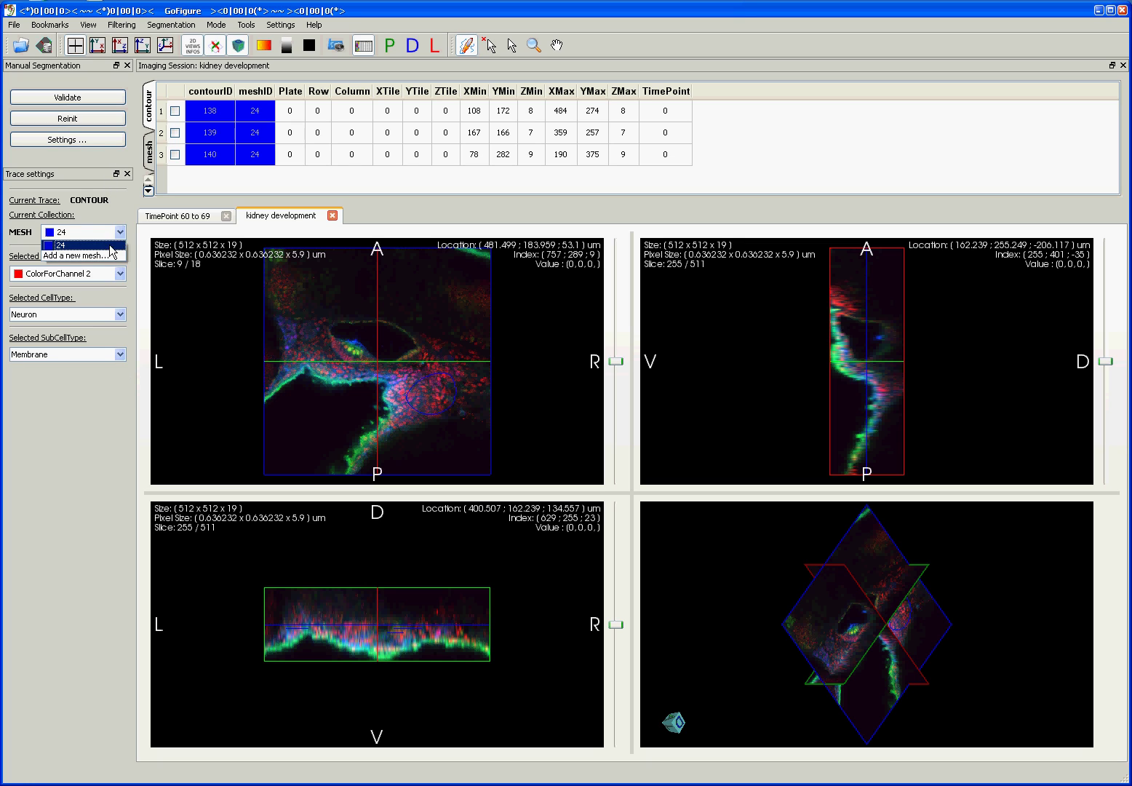
click(99, 256)
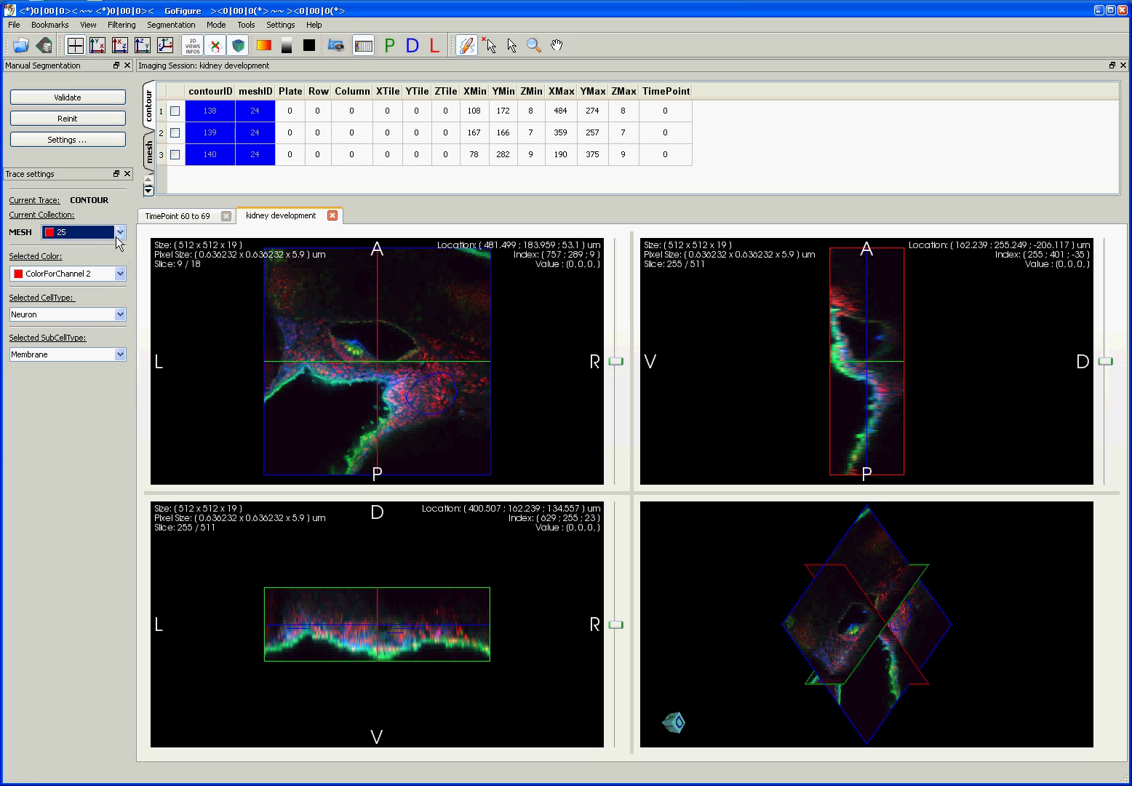
click(149, 155)
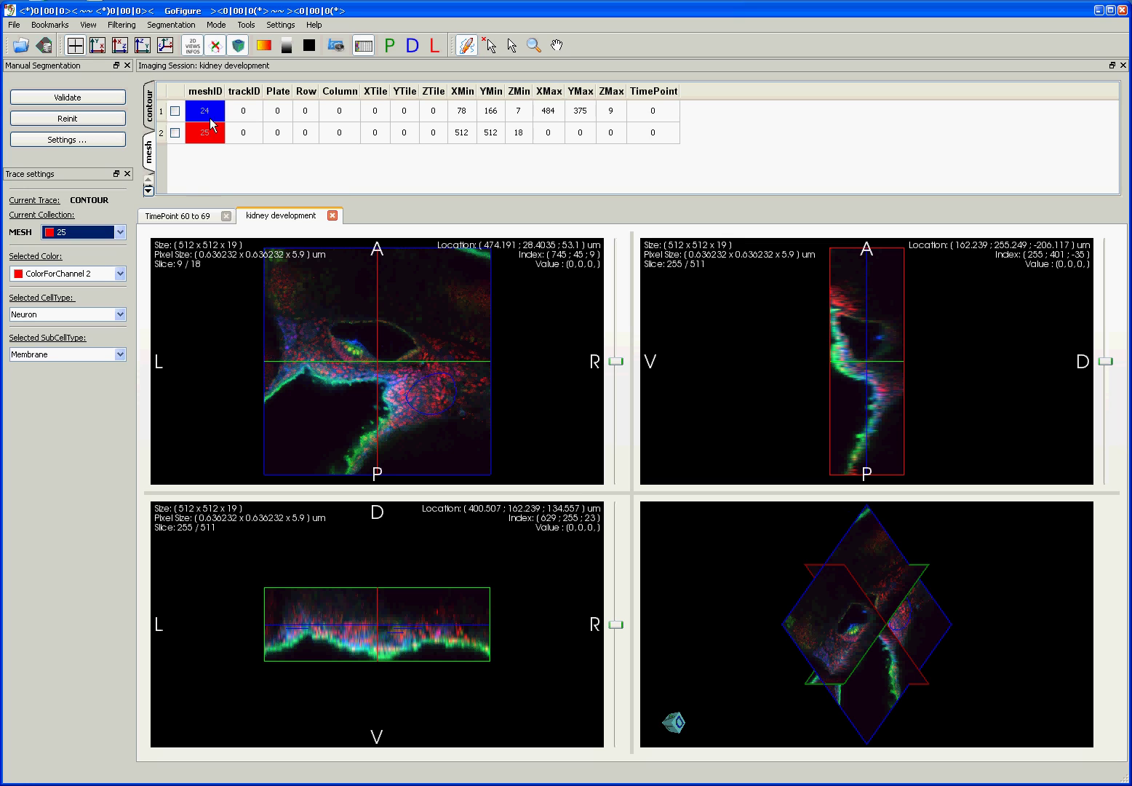
Switch the table back to the contour list showing contours 138–140.
click(153, 114)
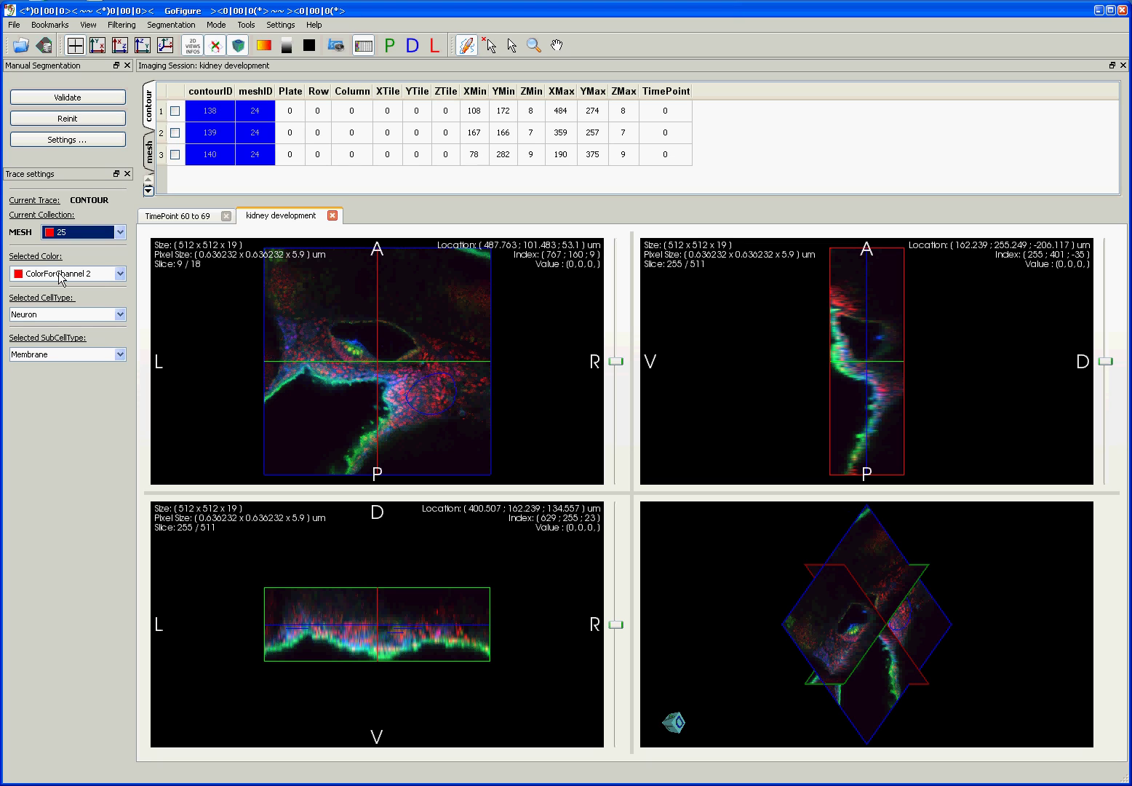
In the contour settings, reduce the line width to 2.0 and make the line spring green.
click(67, 140)
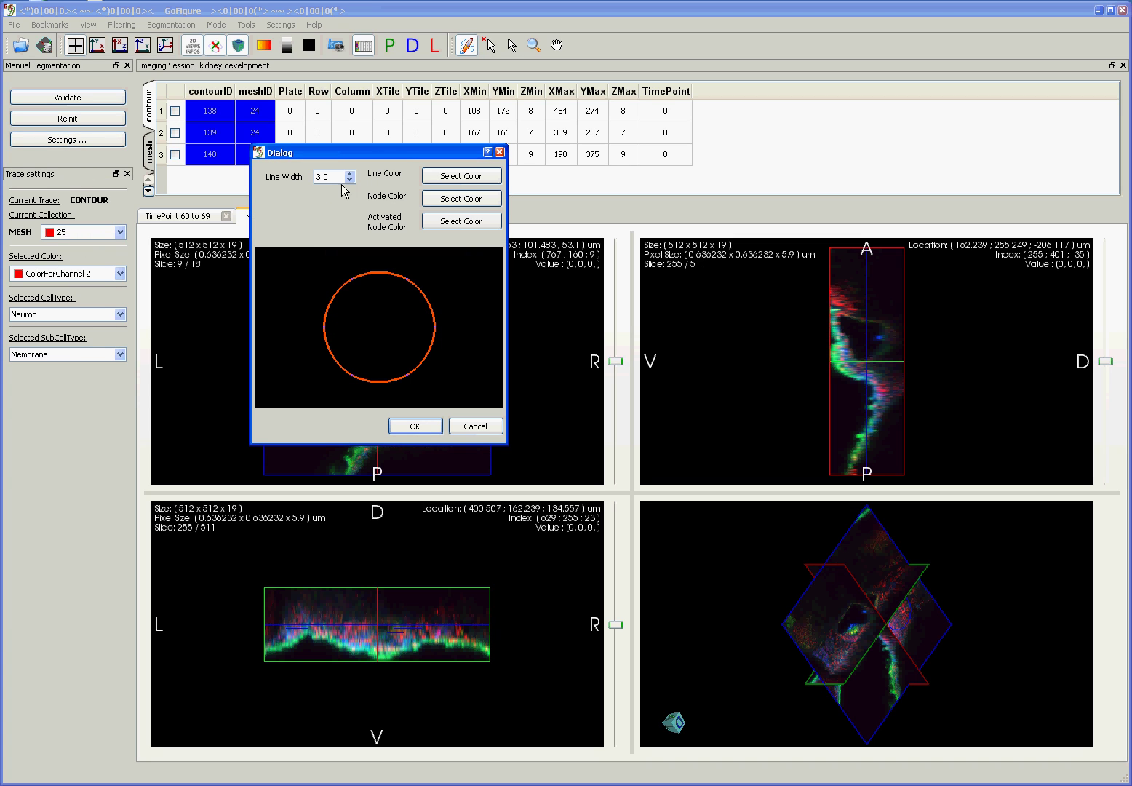
drag(342, 159, 655, 201)
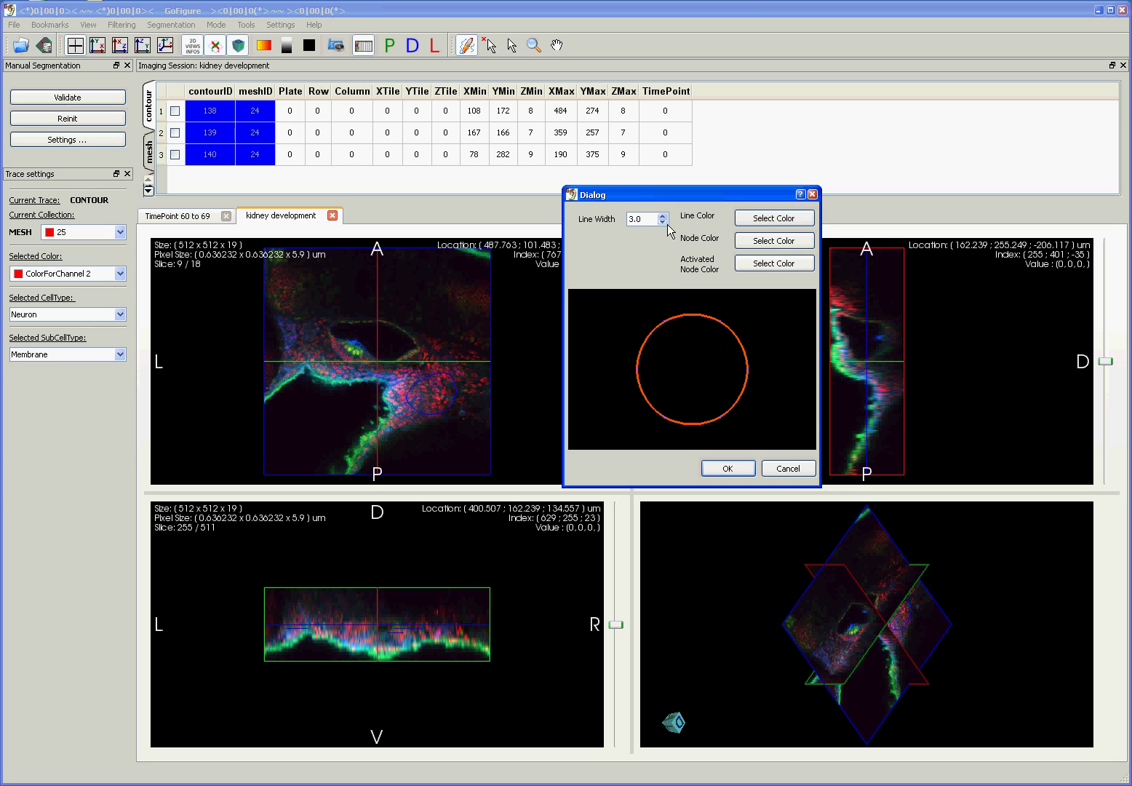
click(662, 222)
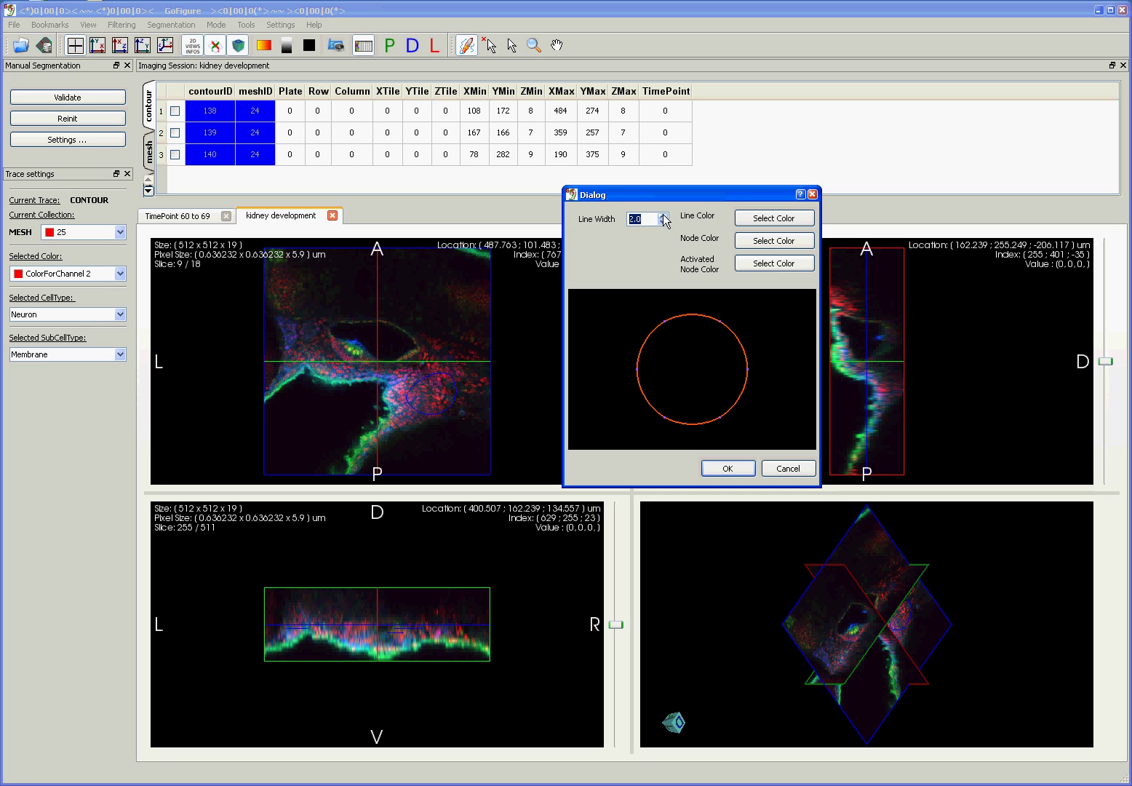
click(752, 219)
click(645, 260)
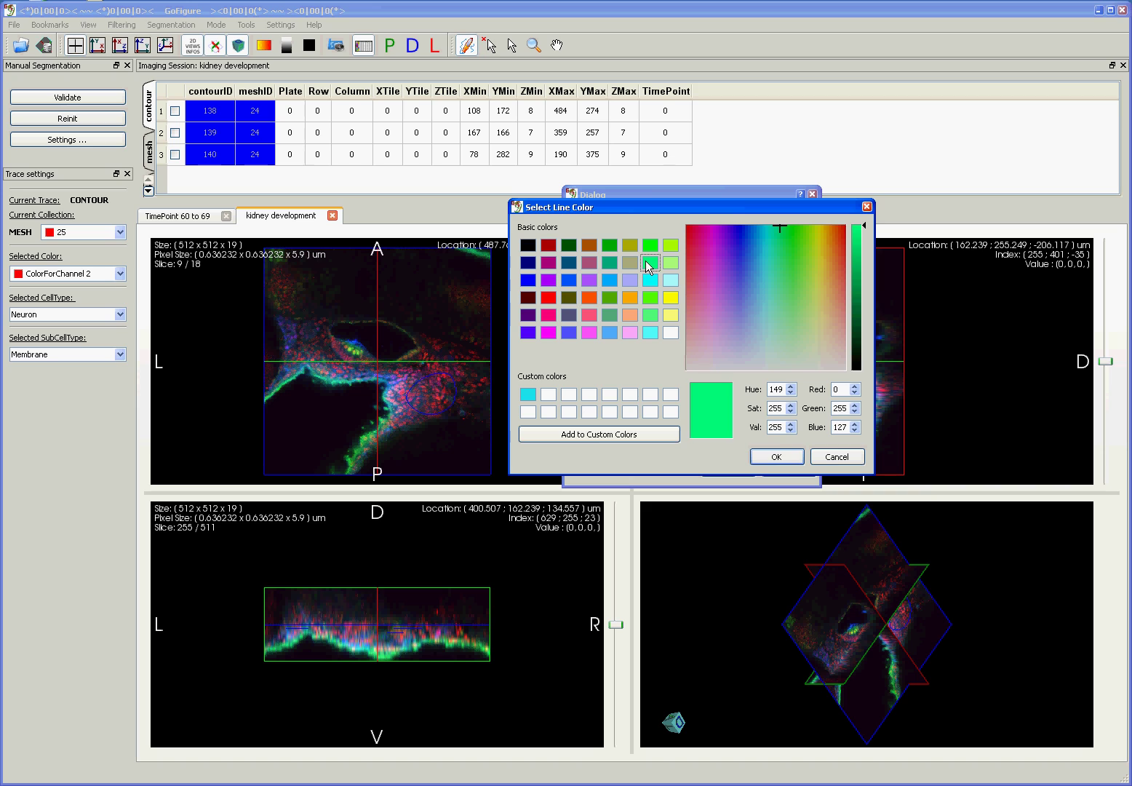
click(780, 454)
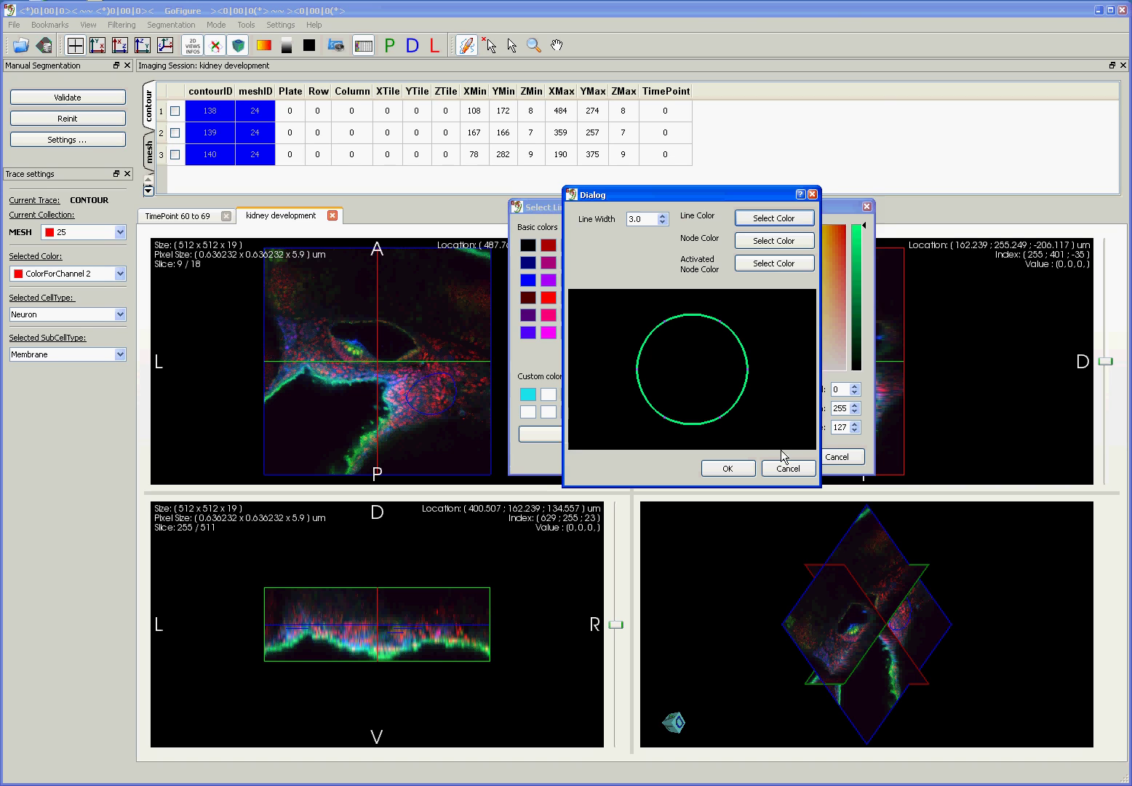
Make nodes pink and activated nodes pink (Hue 301, RGB 255/119/253), saved as a custom colour.
click(756, 245)
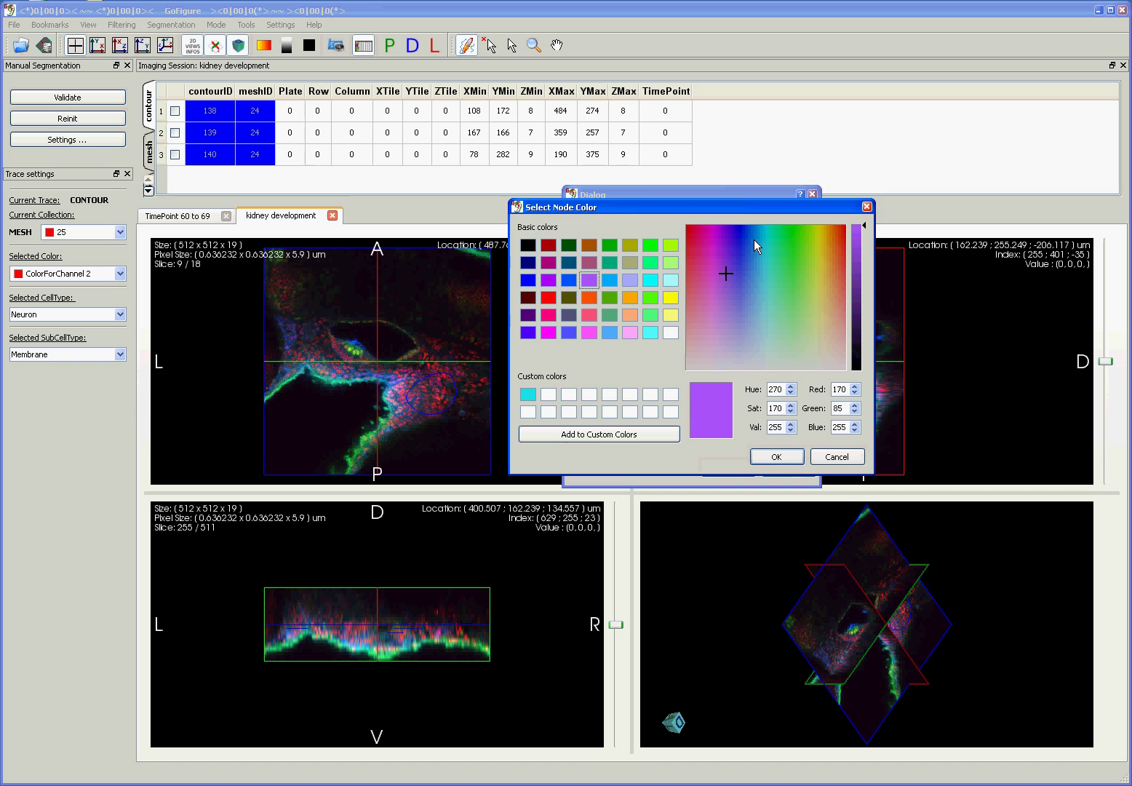
click(547, 314)
click(765, 460)
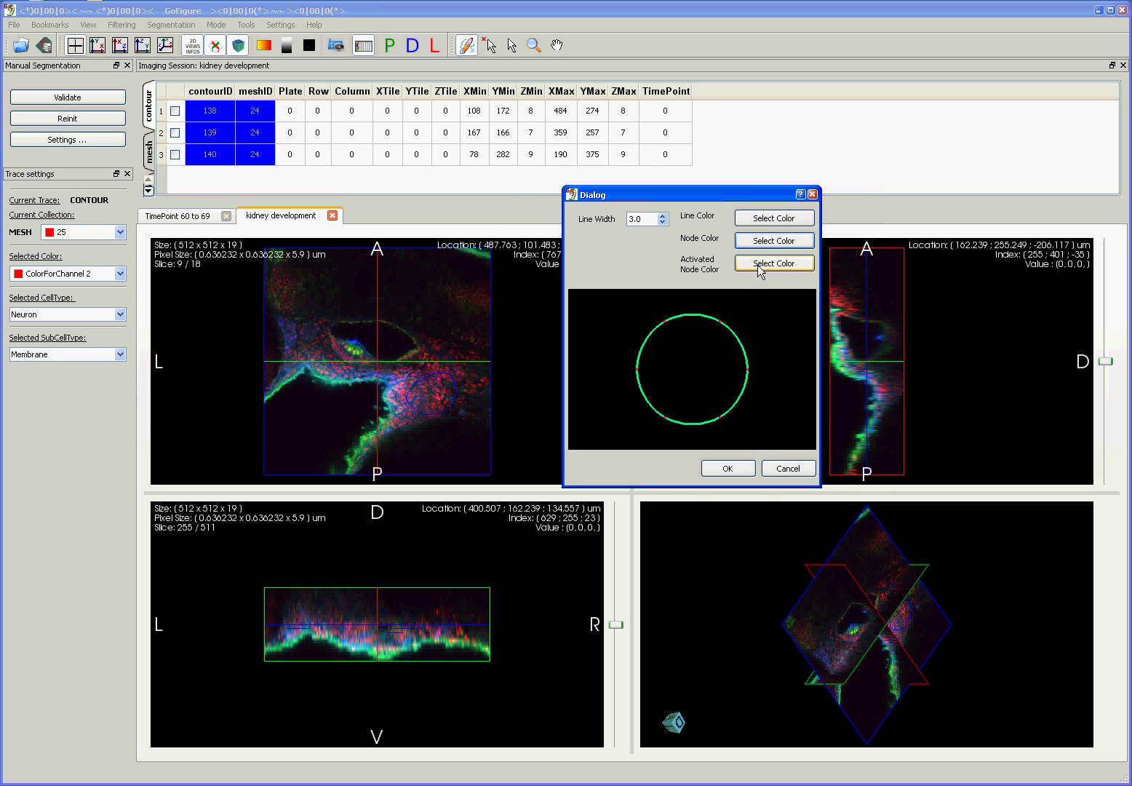
click(758, 264)
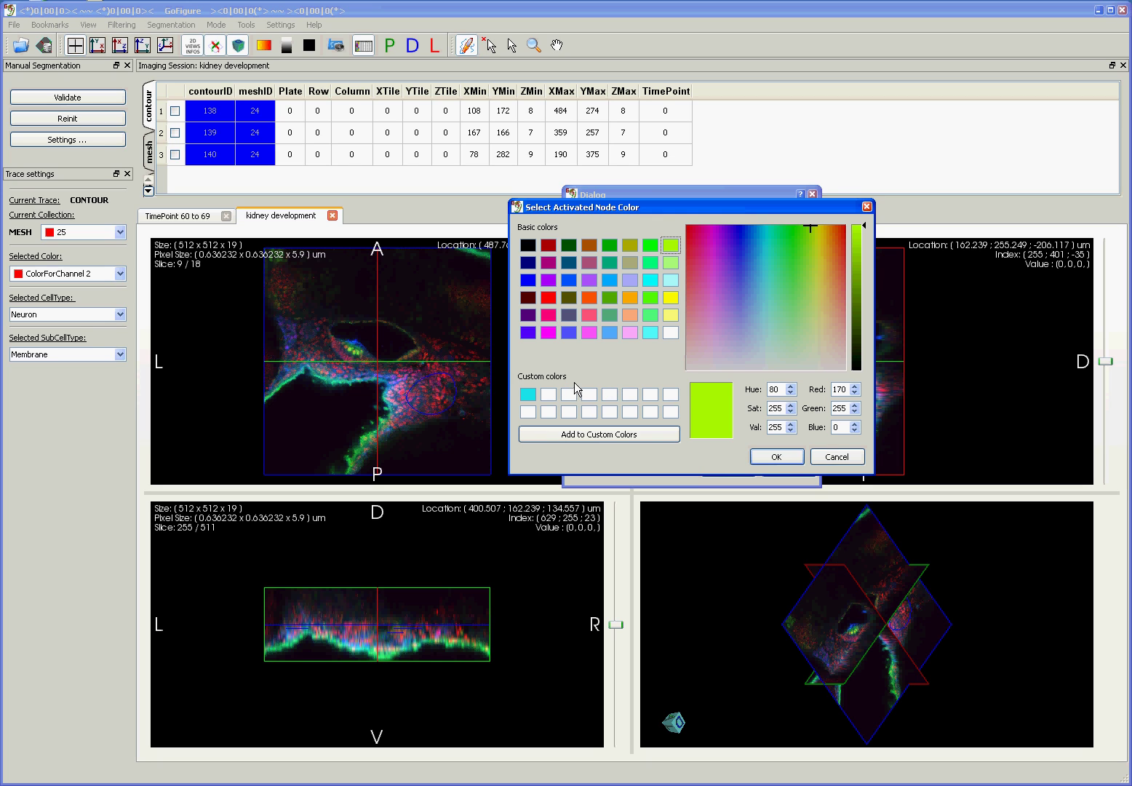
click(713, 293)
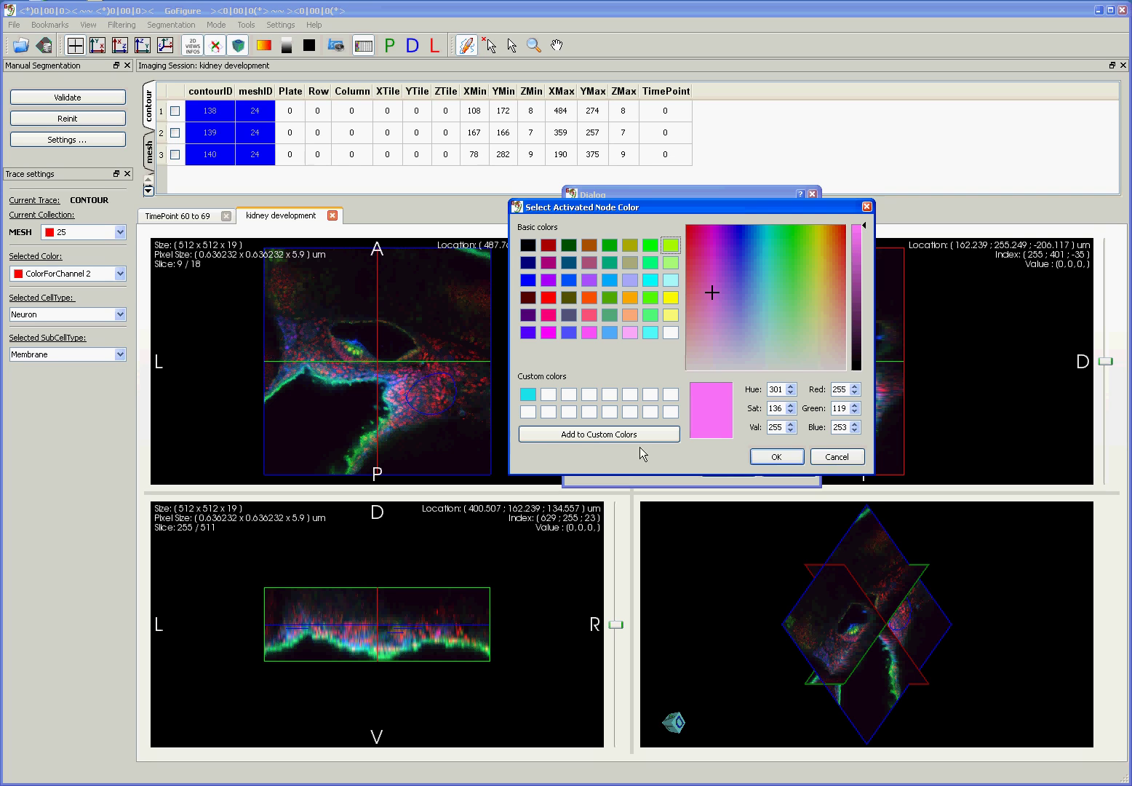
click(585, 435)
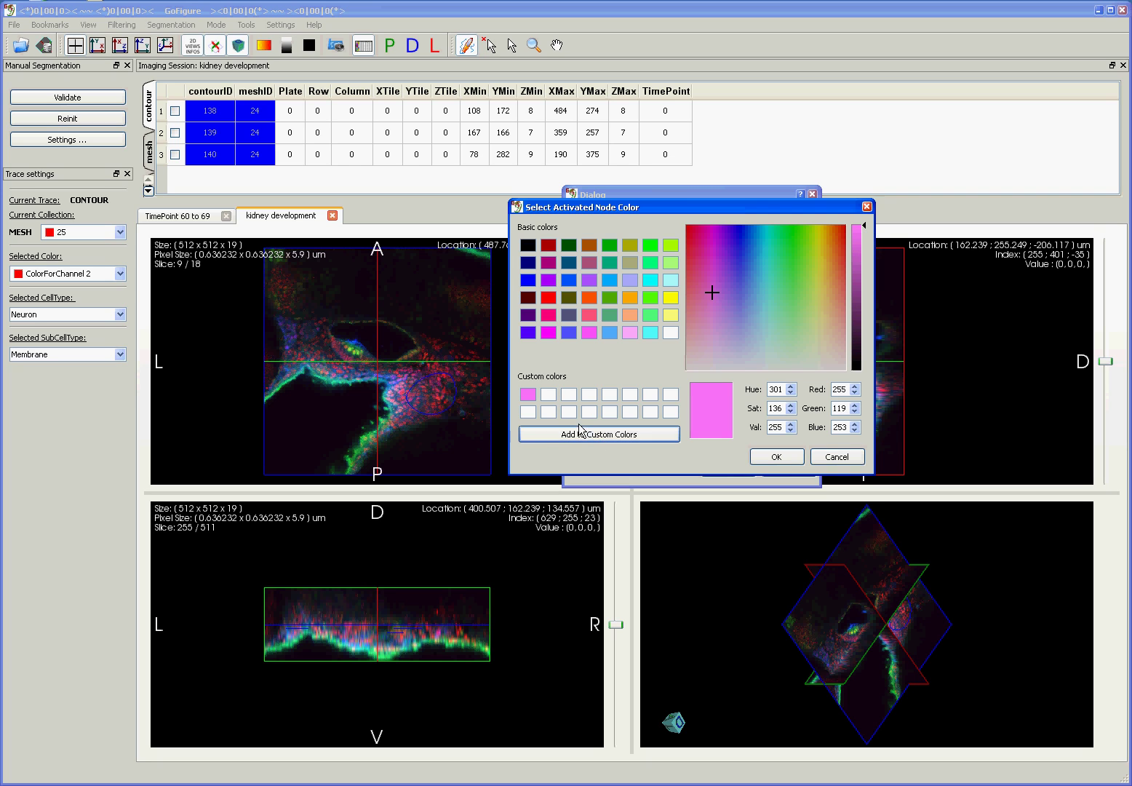
click(781, 453)
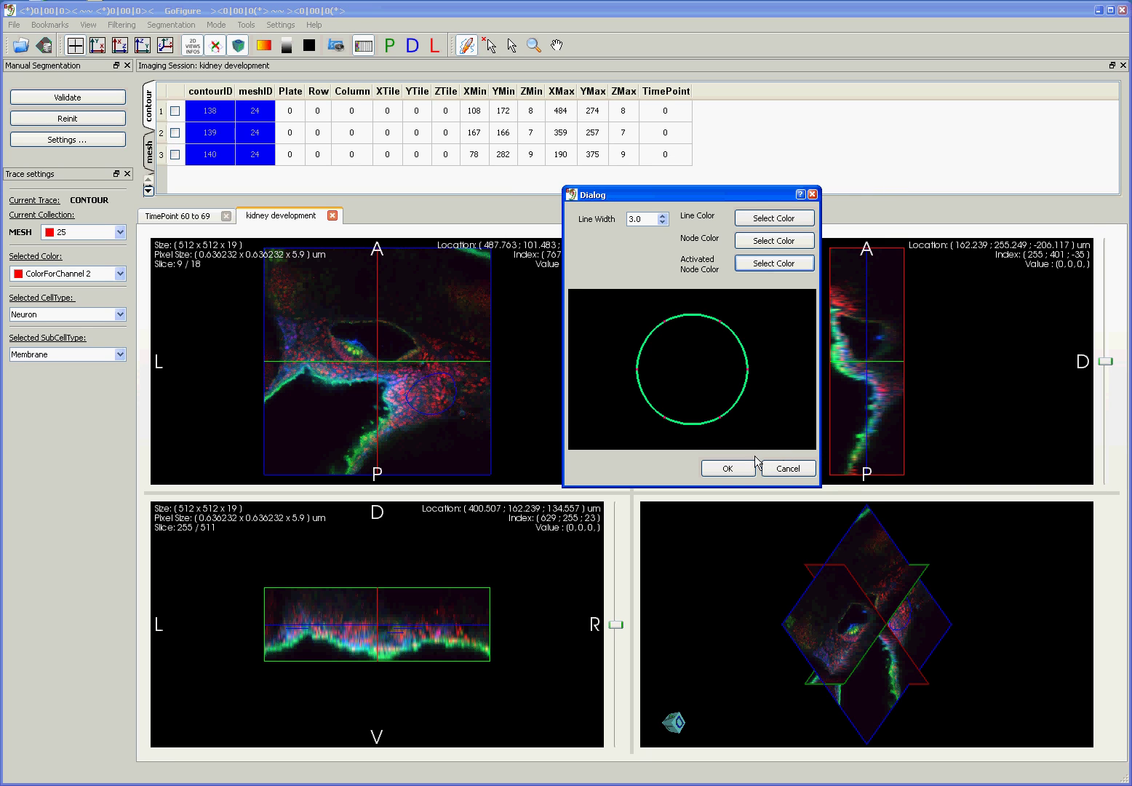
Apply the contour display settings and close the settings dialog.
click(730, 469)
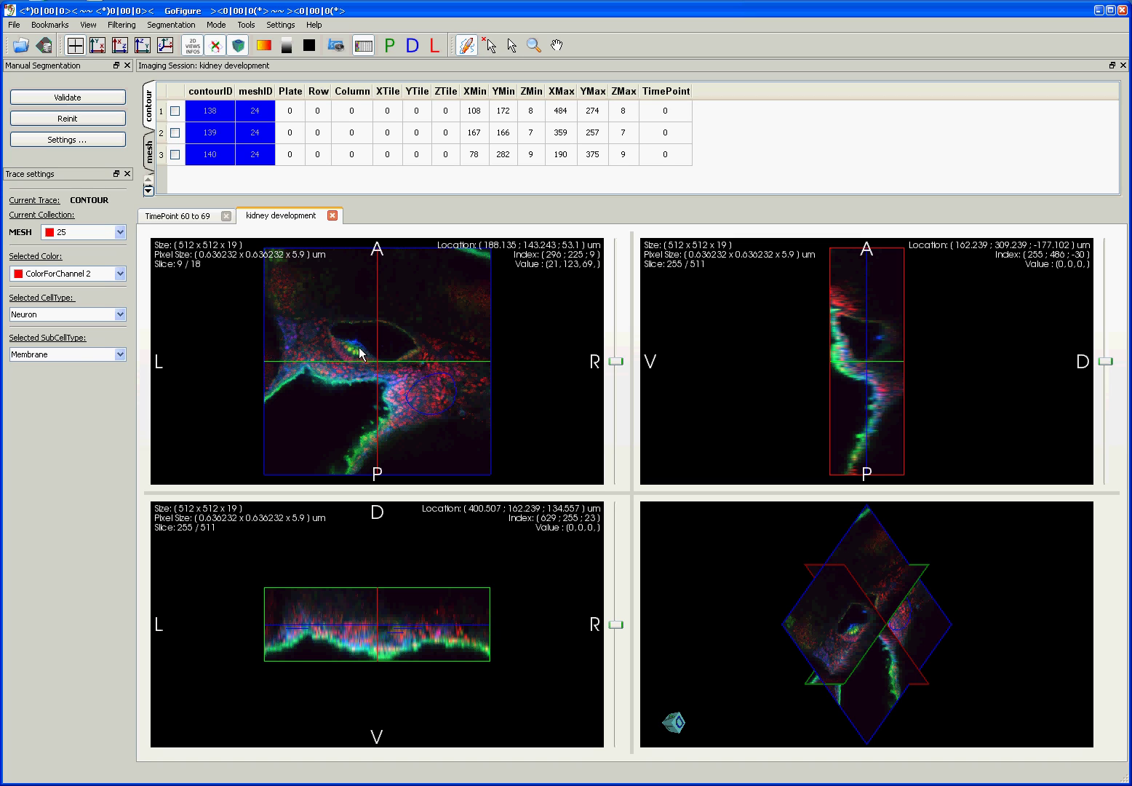
Enlarge the single XY view and outline slice 9's dark cavity with a closed green contour.
click(98, 46)
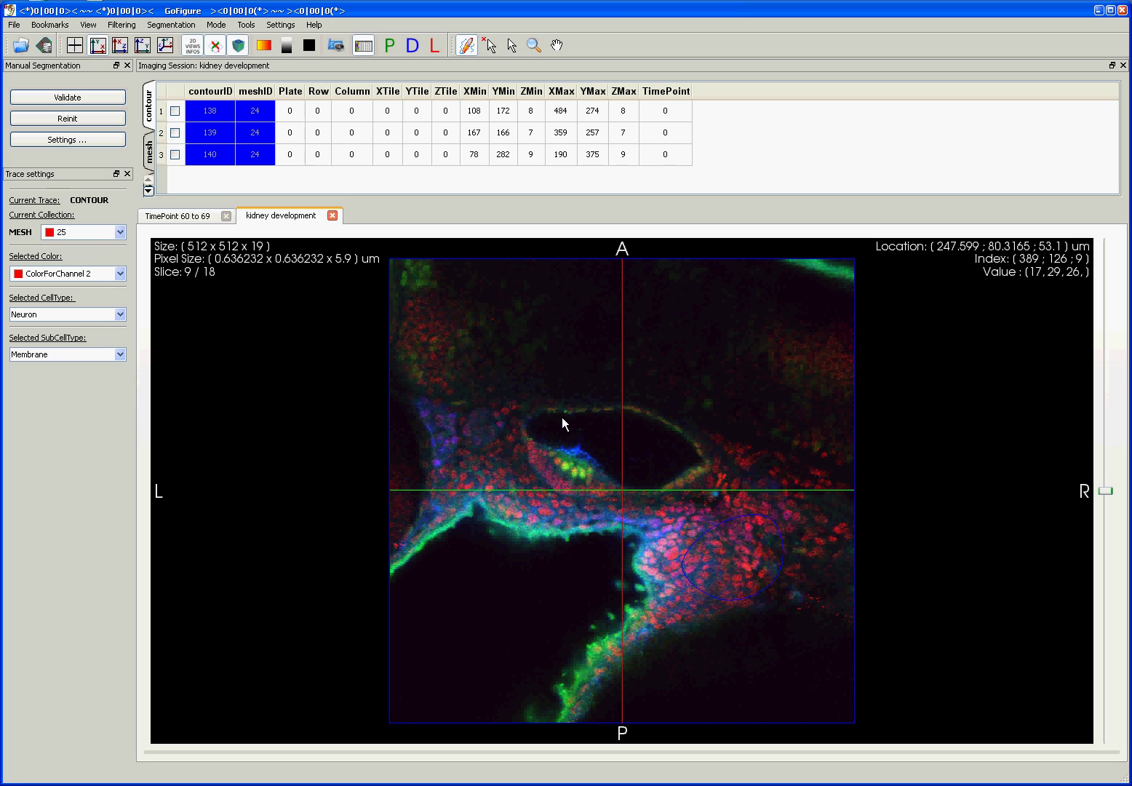
click(639, 490)
click(604, 468)
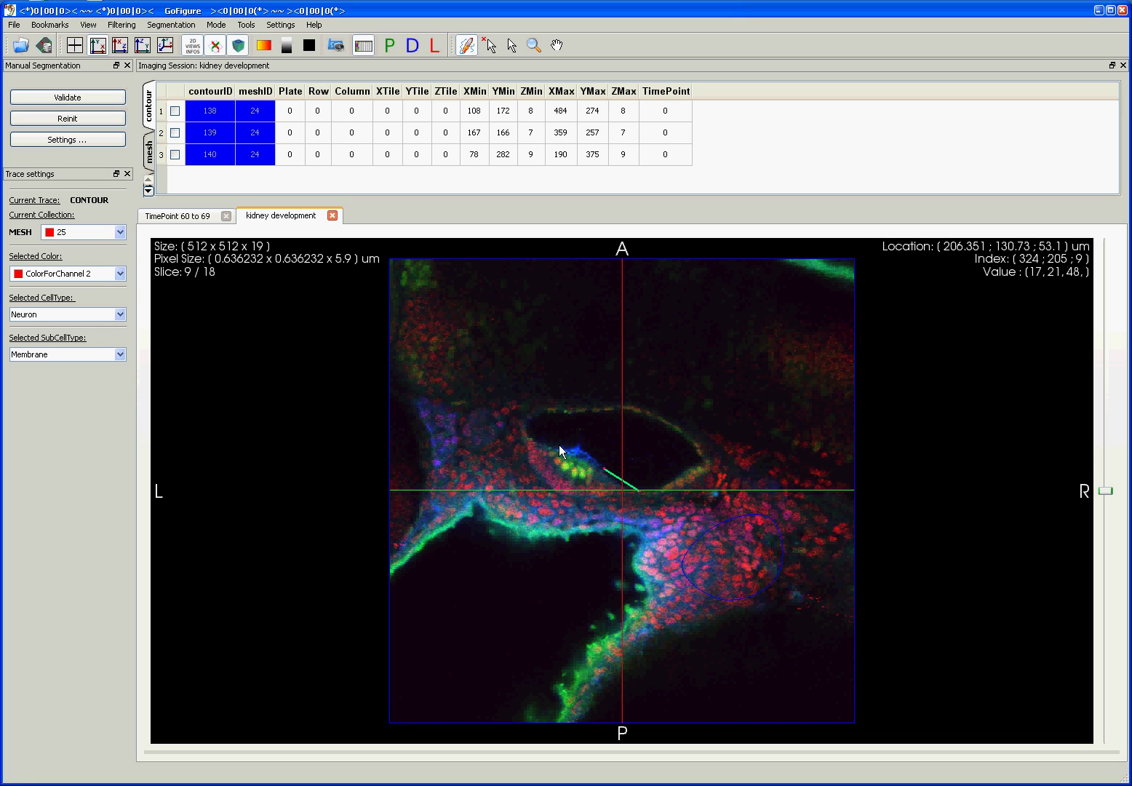
mouse_move(559, 445)
mouse_down()
mouse_move(529, 431)
mouse_move(545, 412)
mouse_up()
click(591, 411)
click(627, 410)
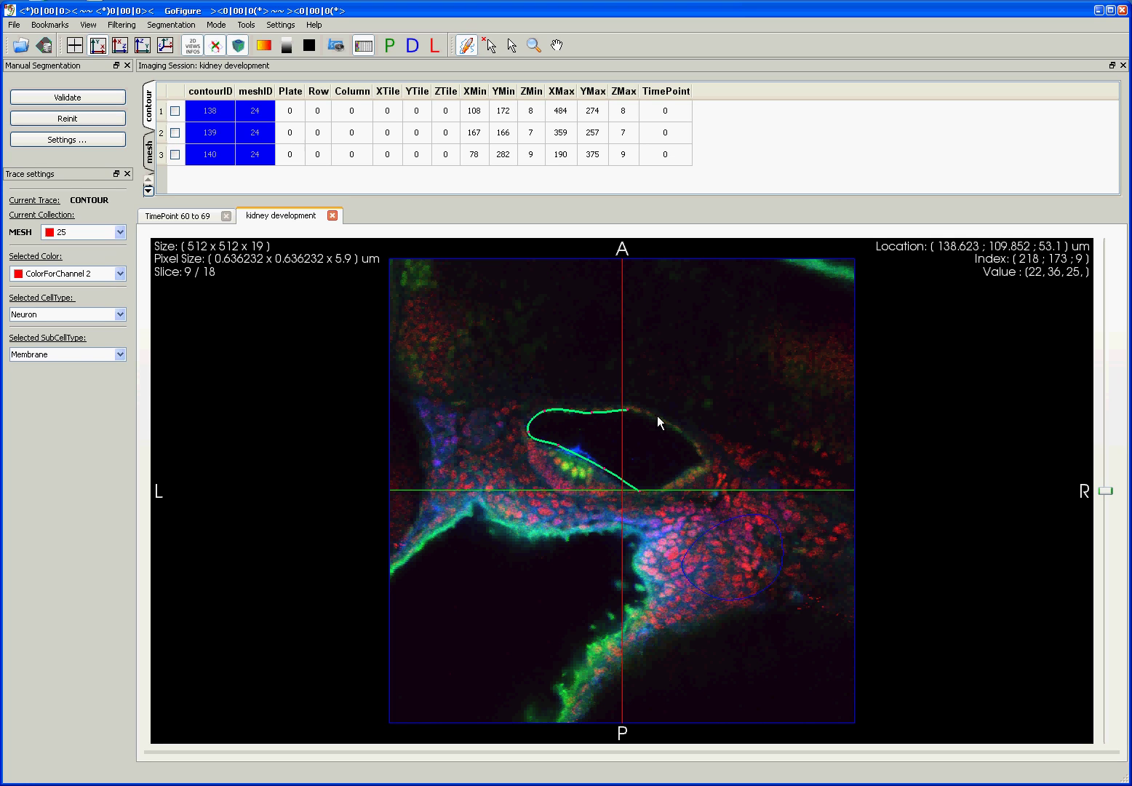
click(689, 440)
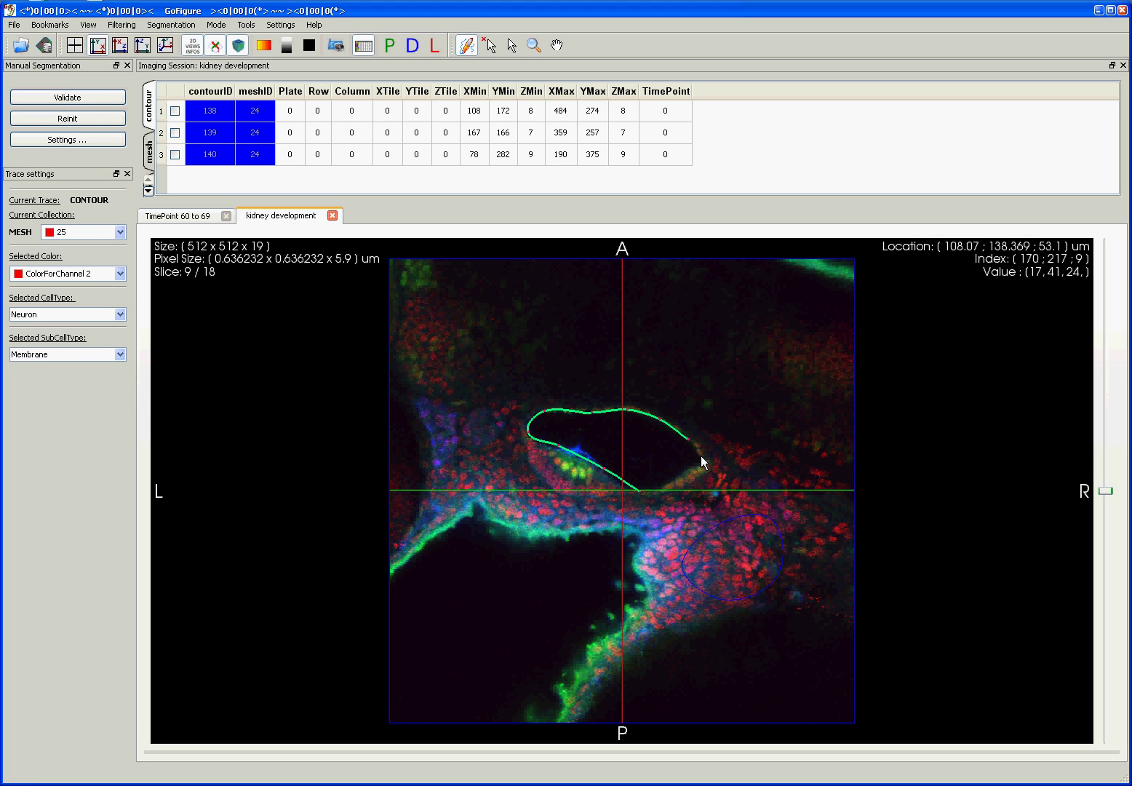
click(701, 456)
click(657, 484)
click(638, 489)
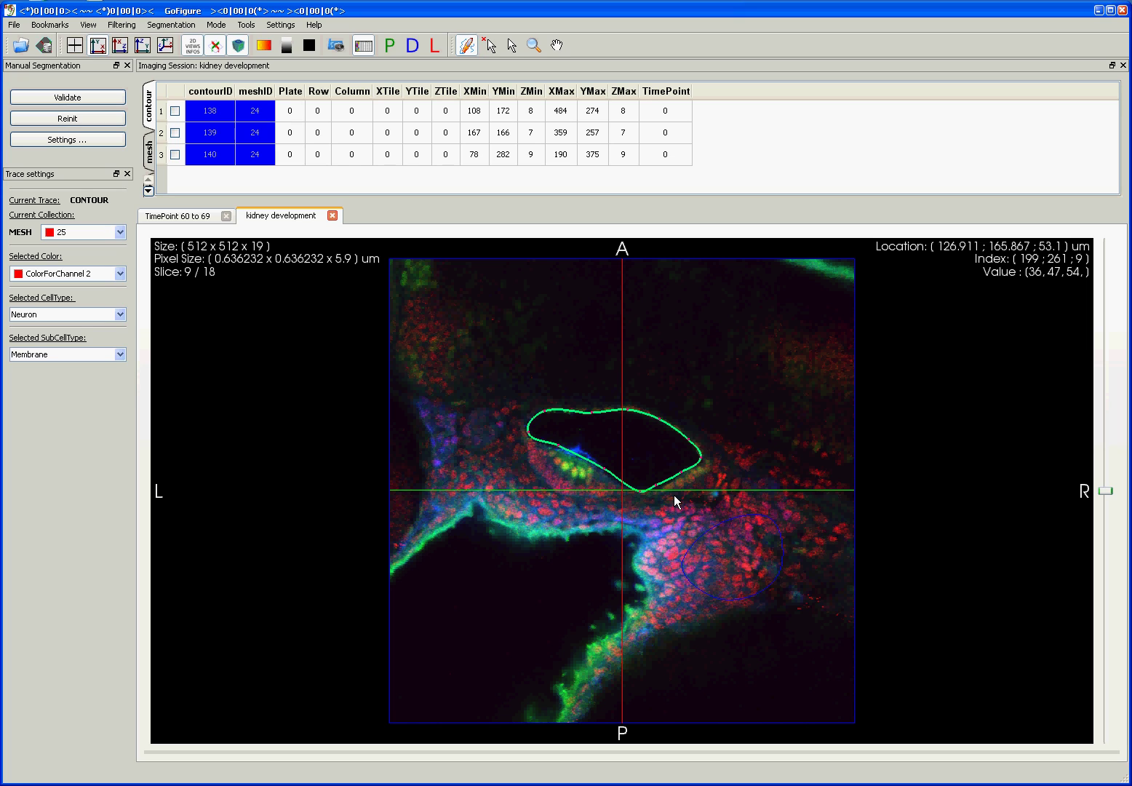
Validate the traced slice-9 cavity outline, storing it as contour 141 in red mesh 25.
click(63, 99)
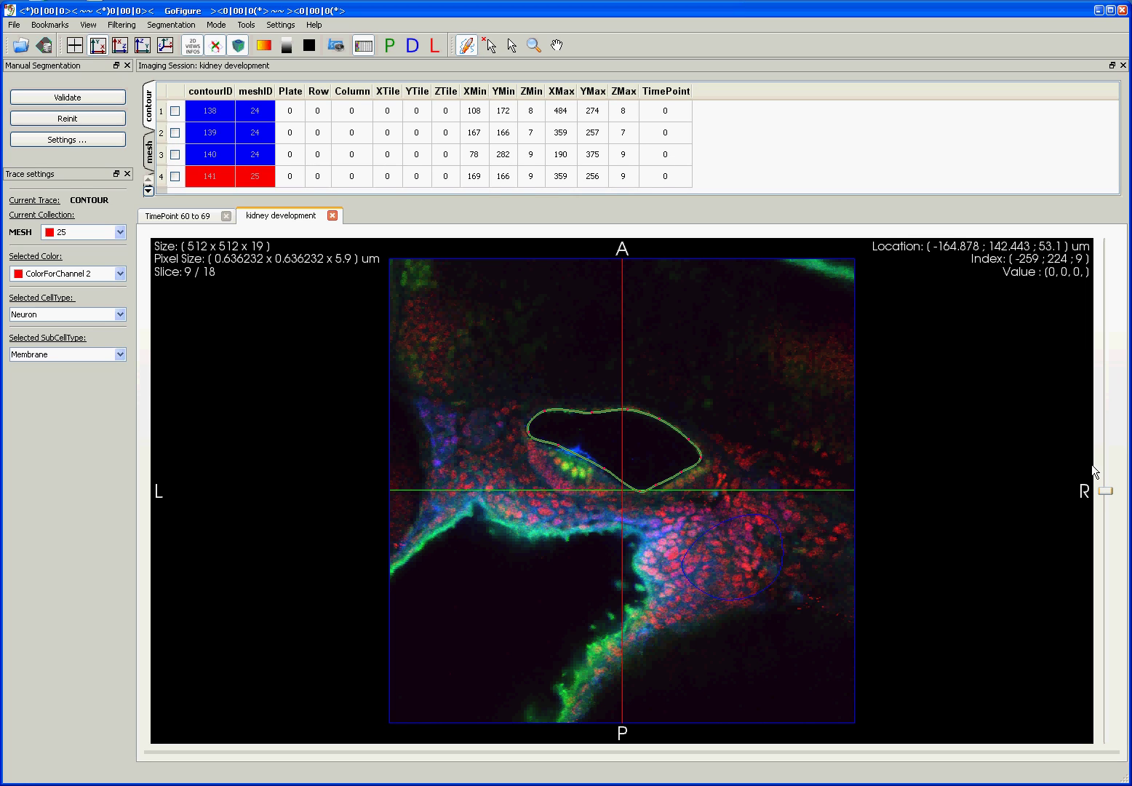
Advance to slice 10 and pull the contour's lower-left edge onto the cavity boundary.
drag(1102, 480, 1102, 467)
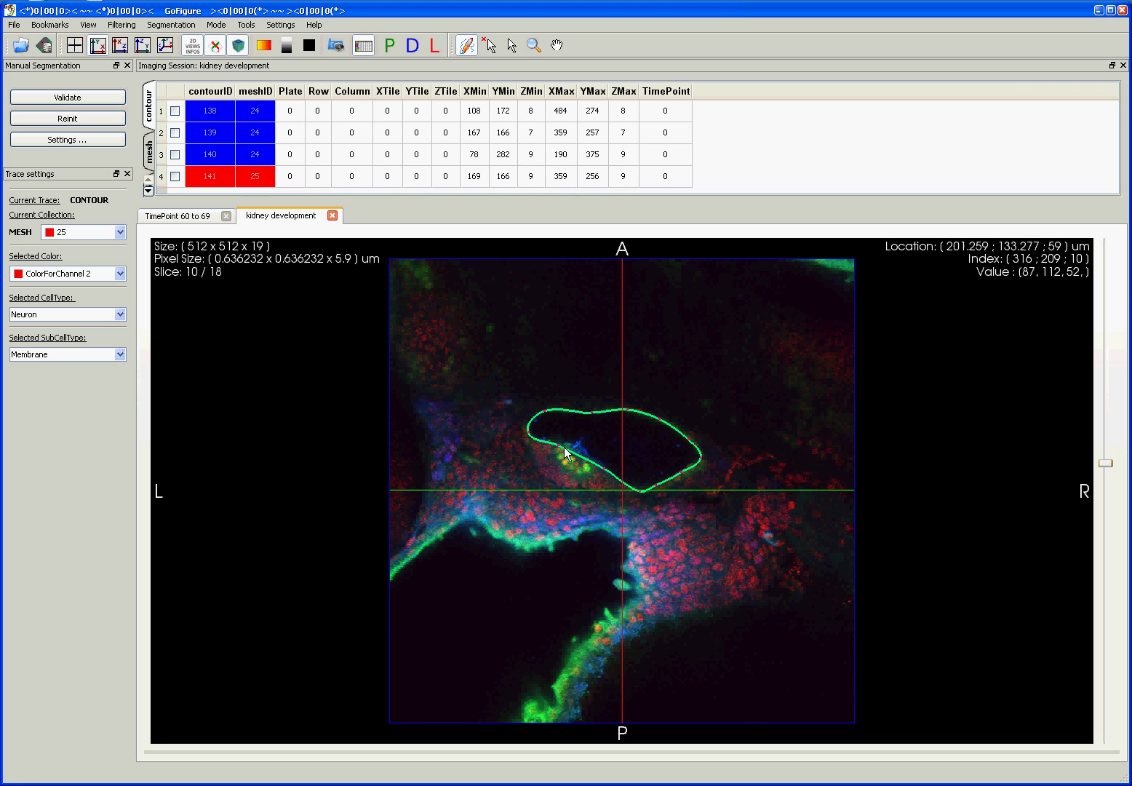
drag(567, 451, 581, 447)
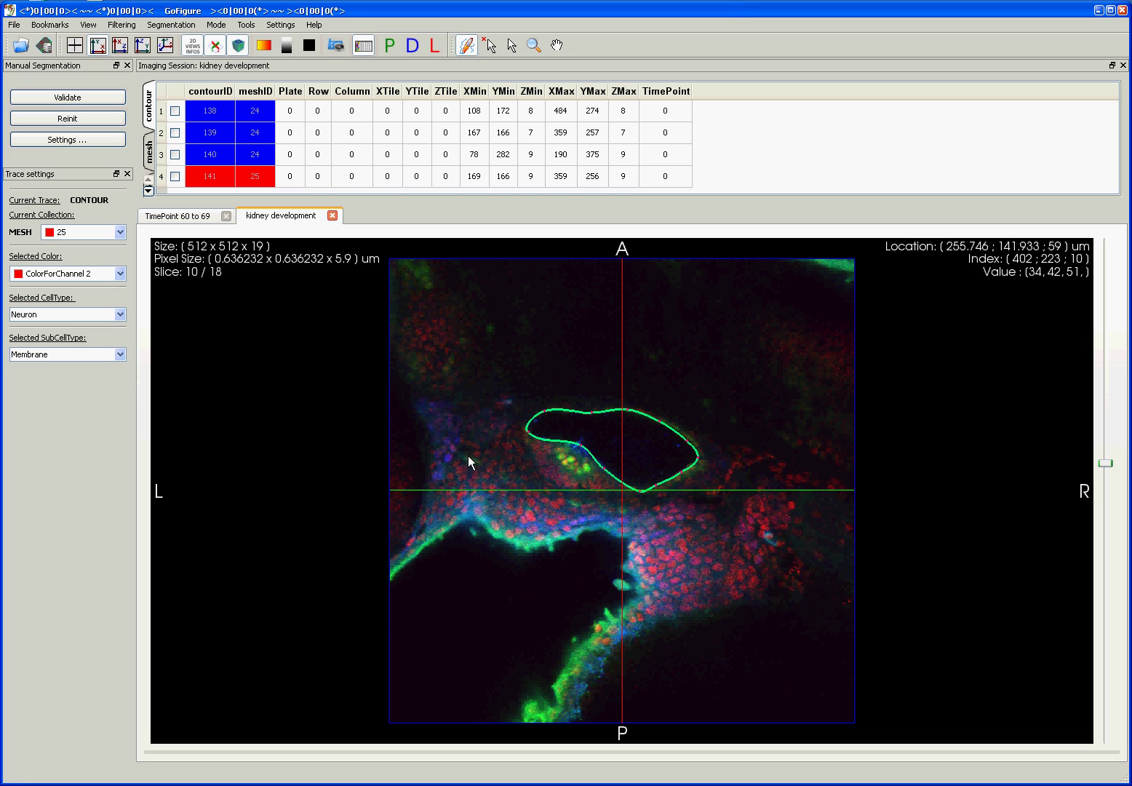
Validate the slice-10 outline as contour 142 in mesh 25 and advance to slice 11.
click(72, 107)
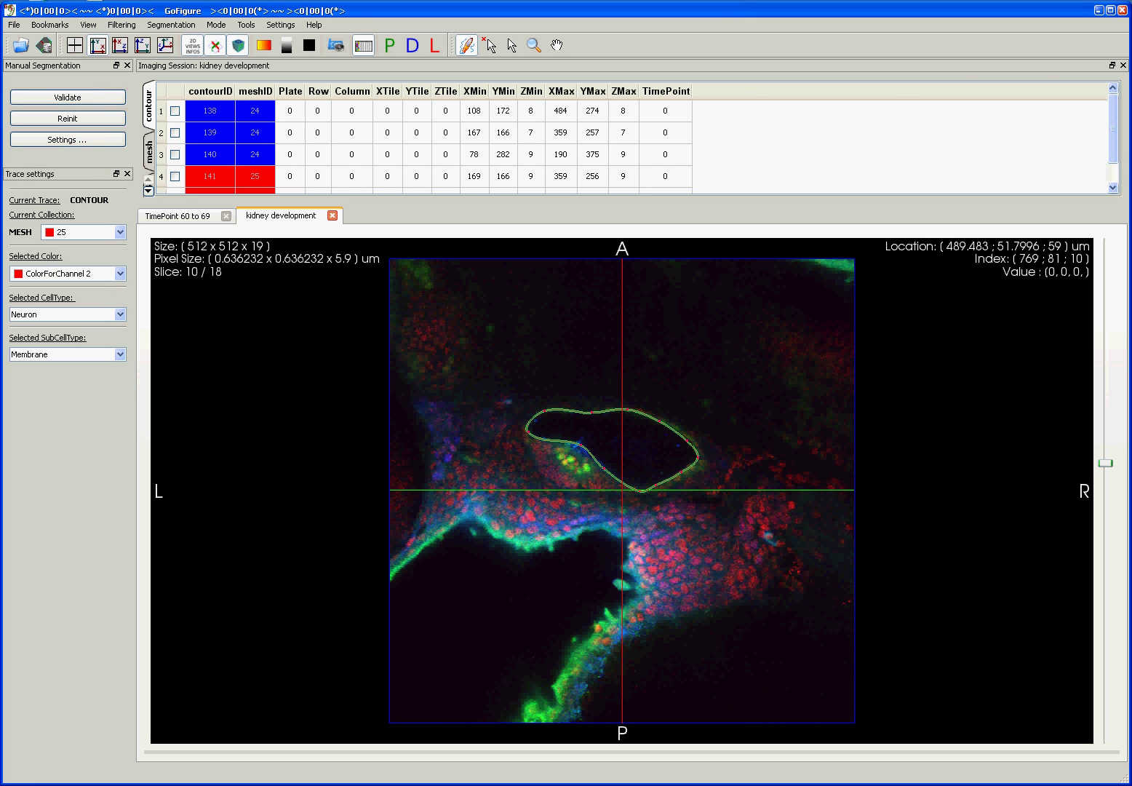
scroll(1112, 131, down, 1)
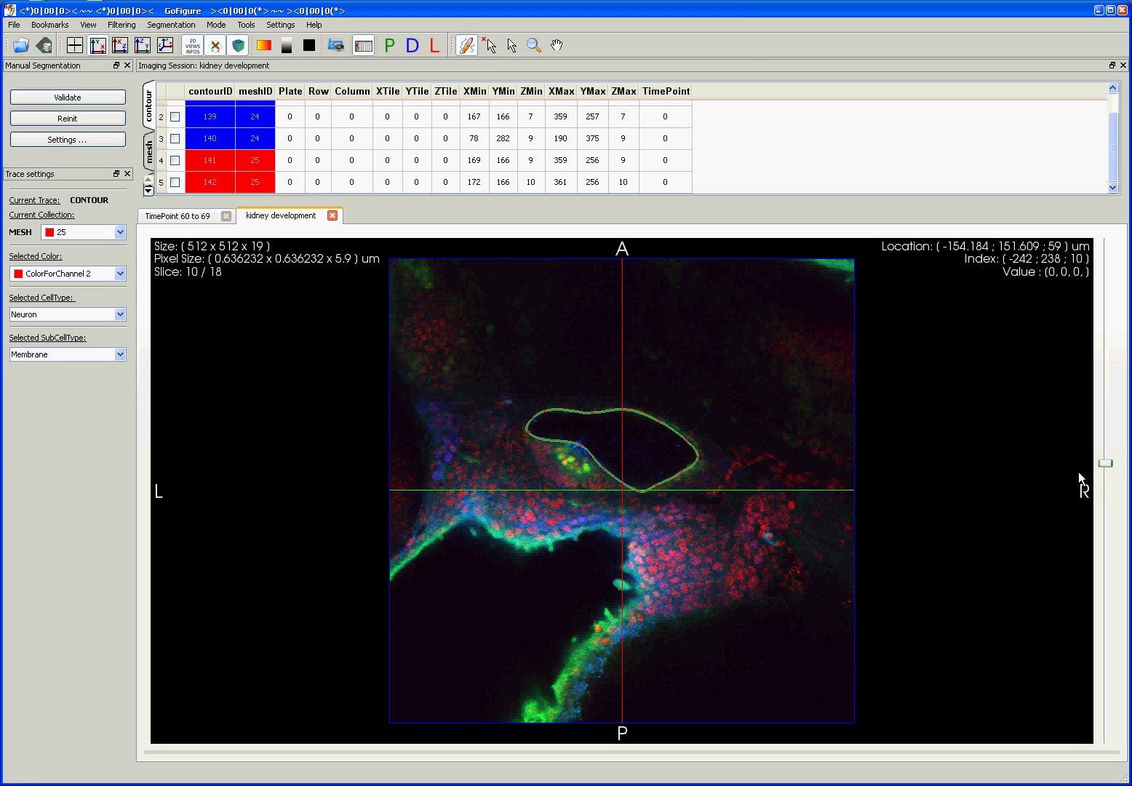
drag(1105, 459, 1105, 440)
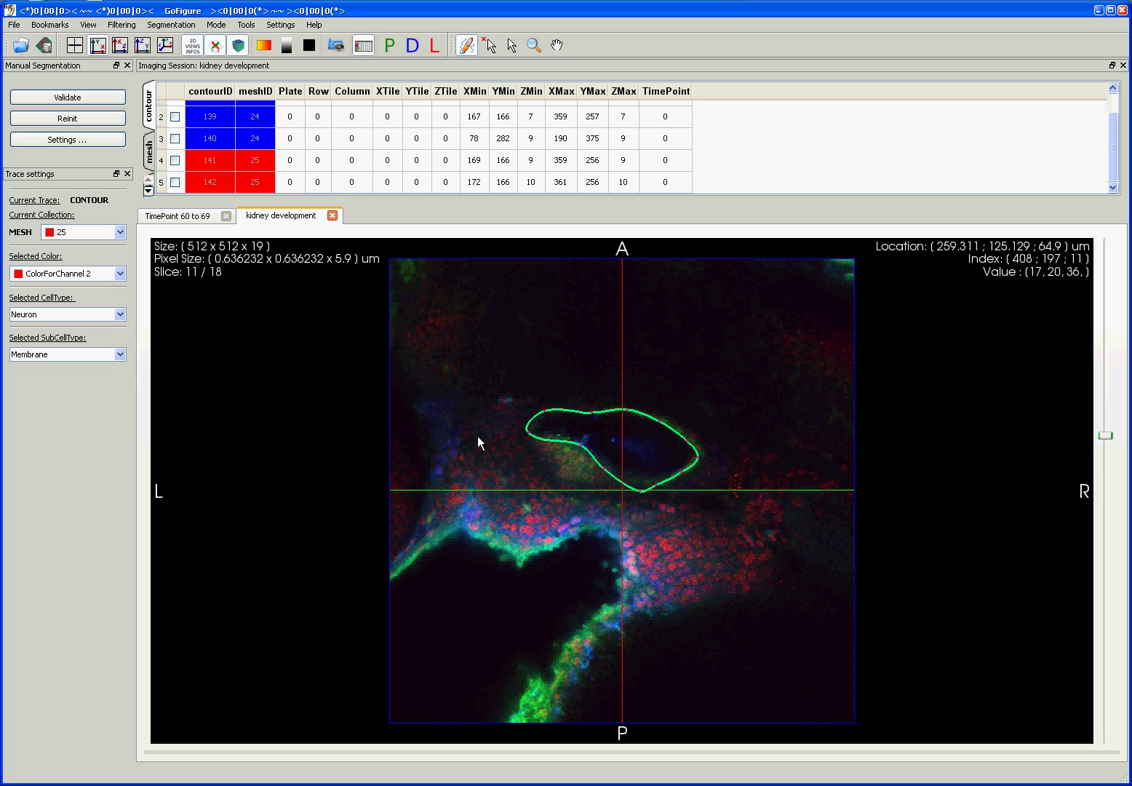
Reinitialise slice 11, trace a closed node loop around the cavity, and validate it as contour 143.
click(72, 122)
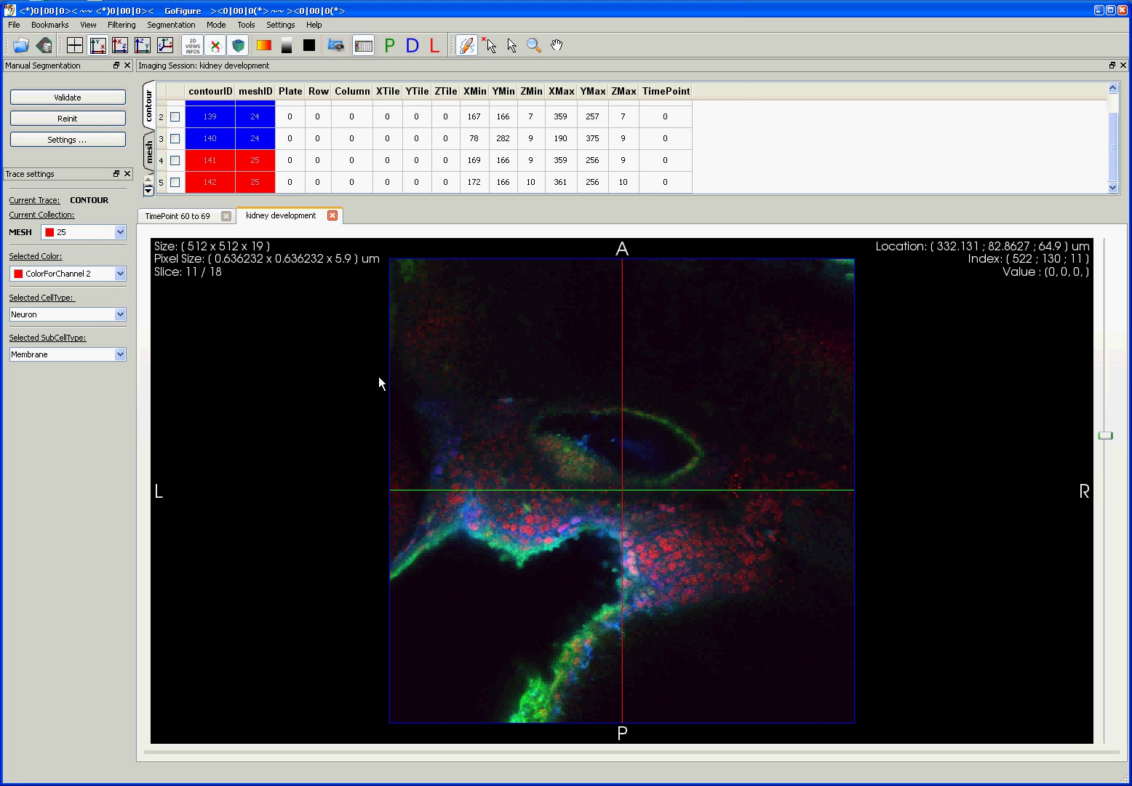
click(541, 427)
click(599, 414)
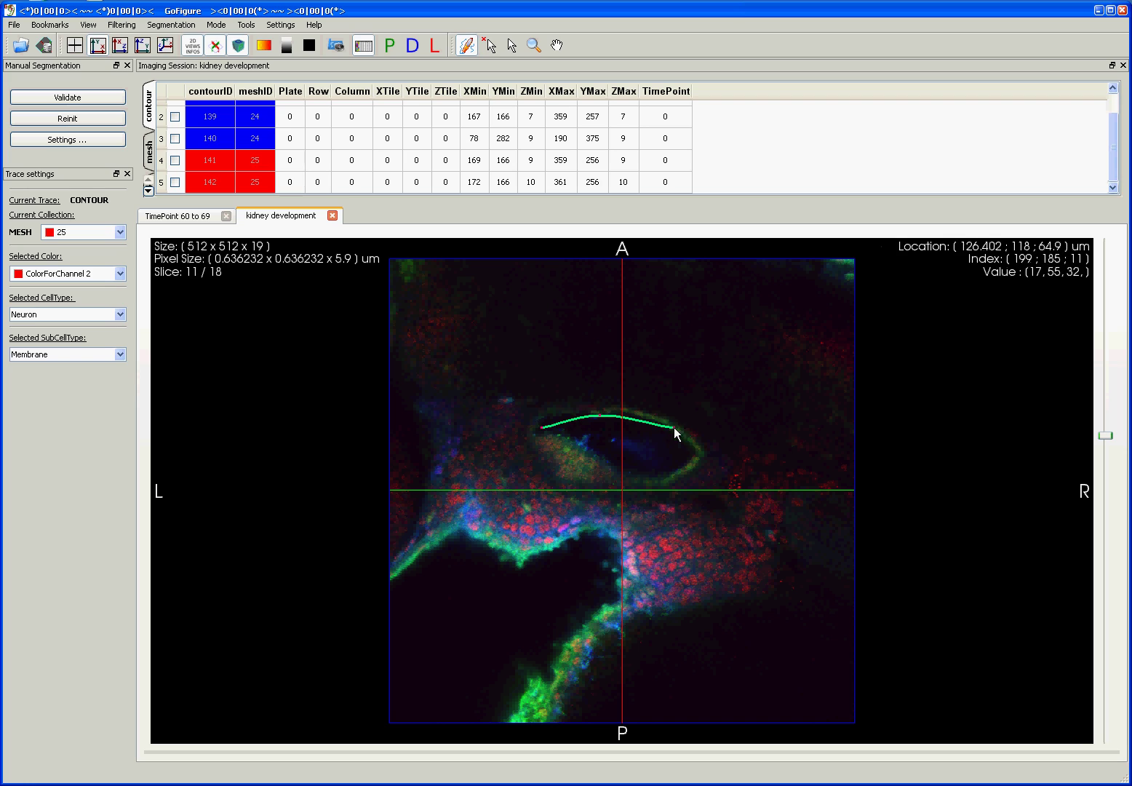
click(688, 452)
click(657, 476)
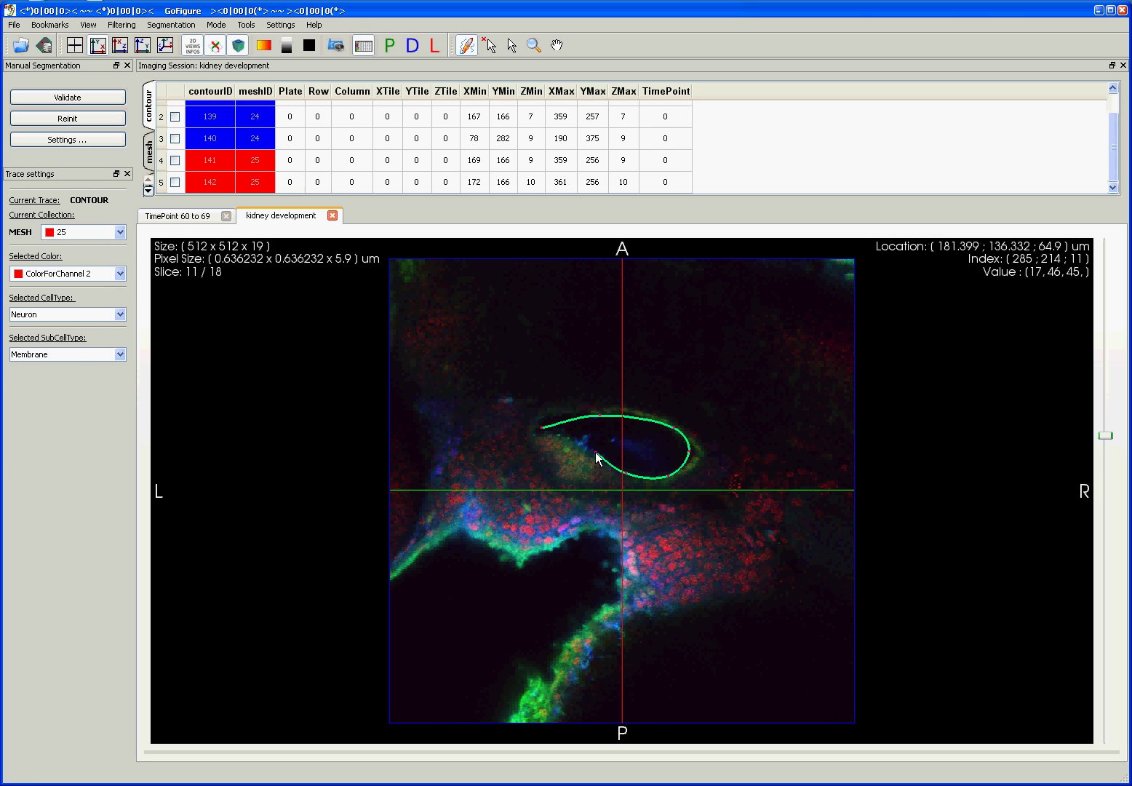
click(595, 457)
click(543, 429)
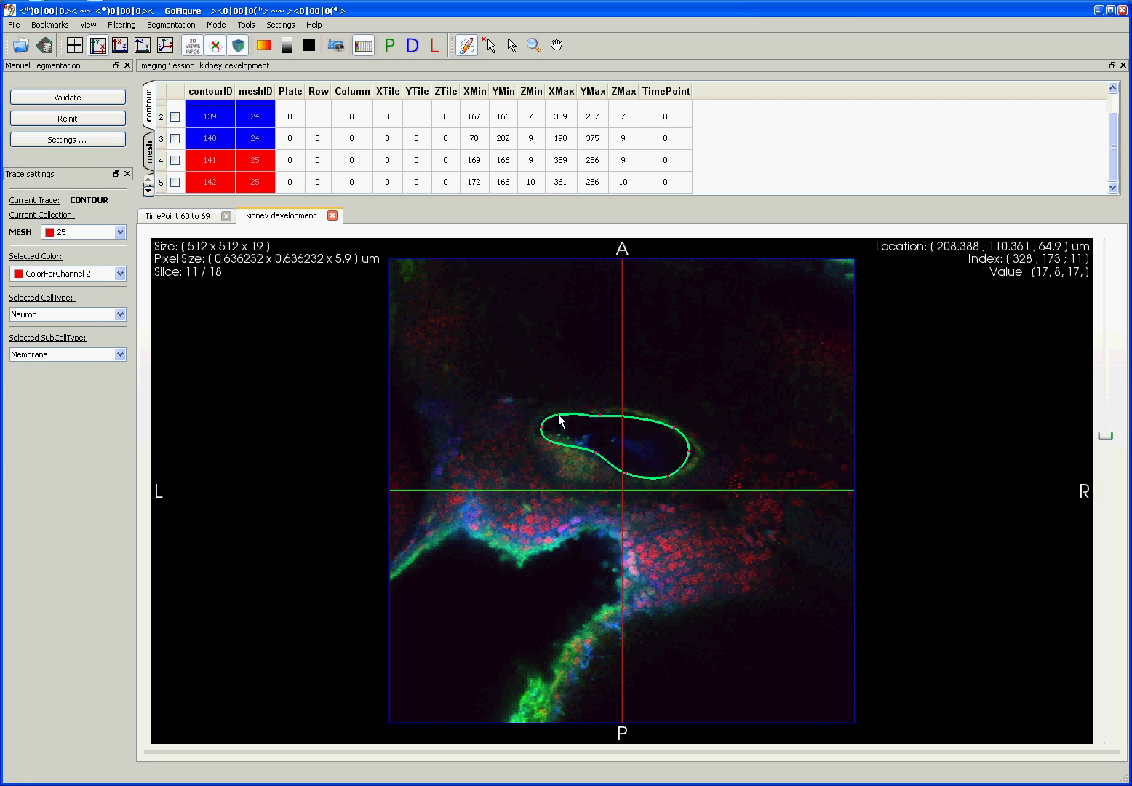
drag(561, 417, 554, 413)
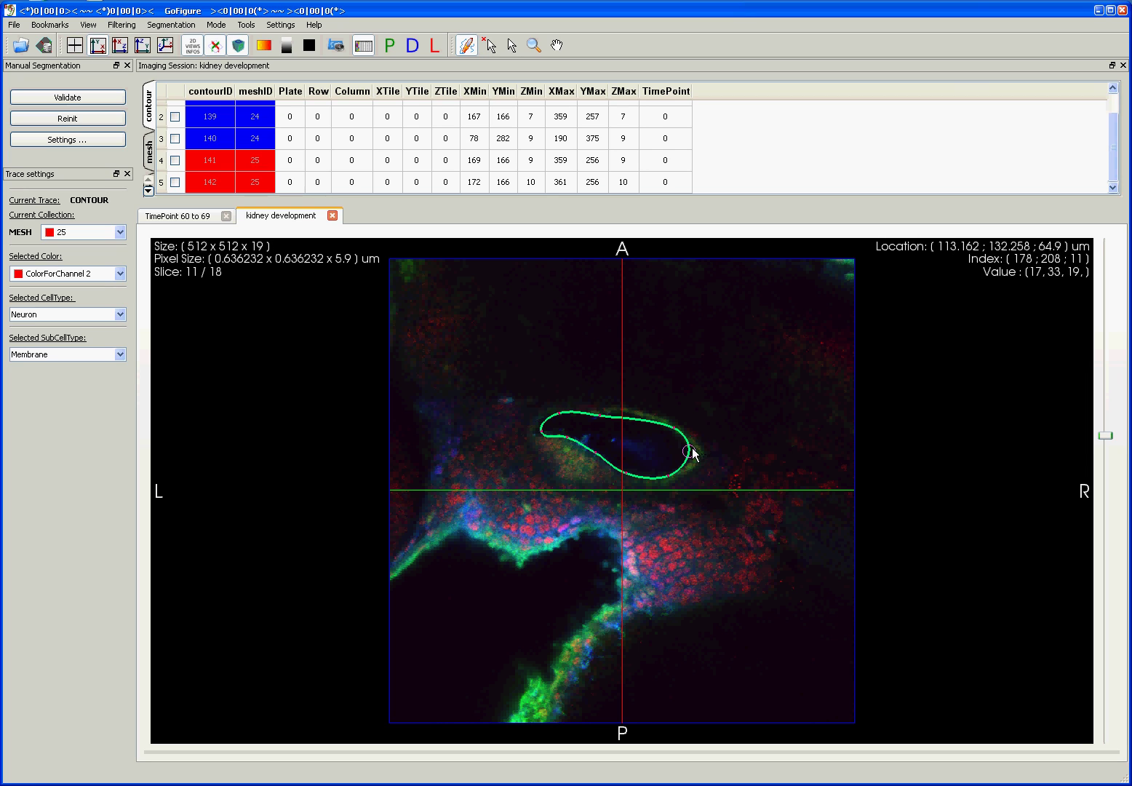
click(99, 97)
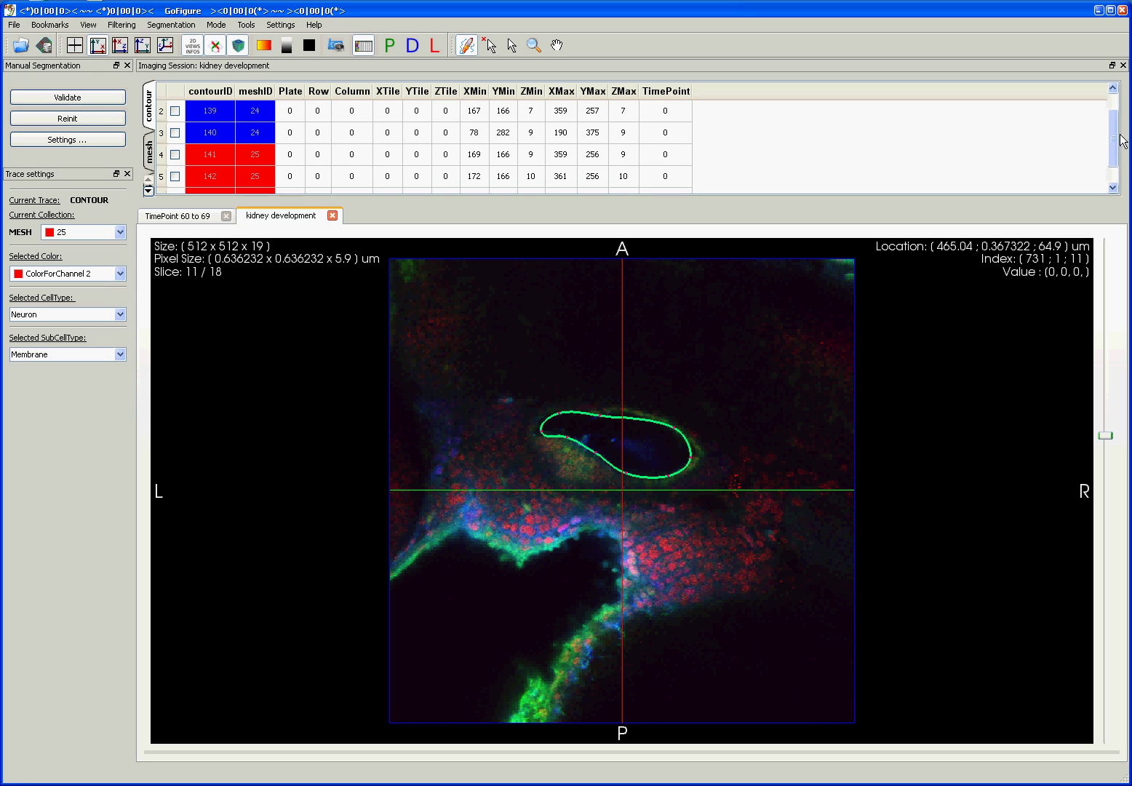
drag(1120, 141, 1114, 158)
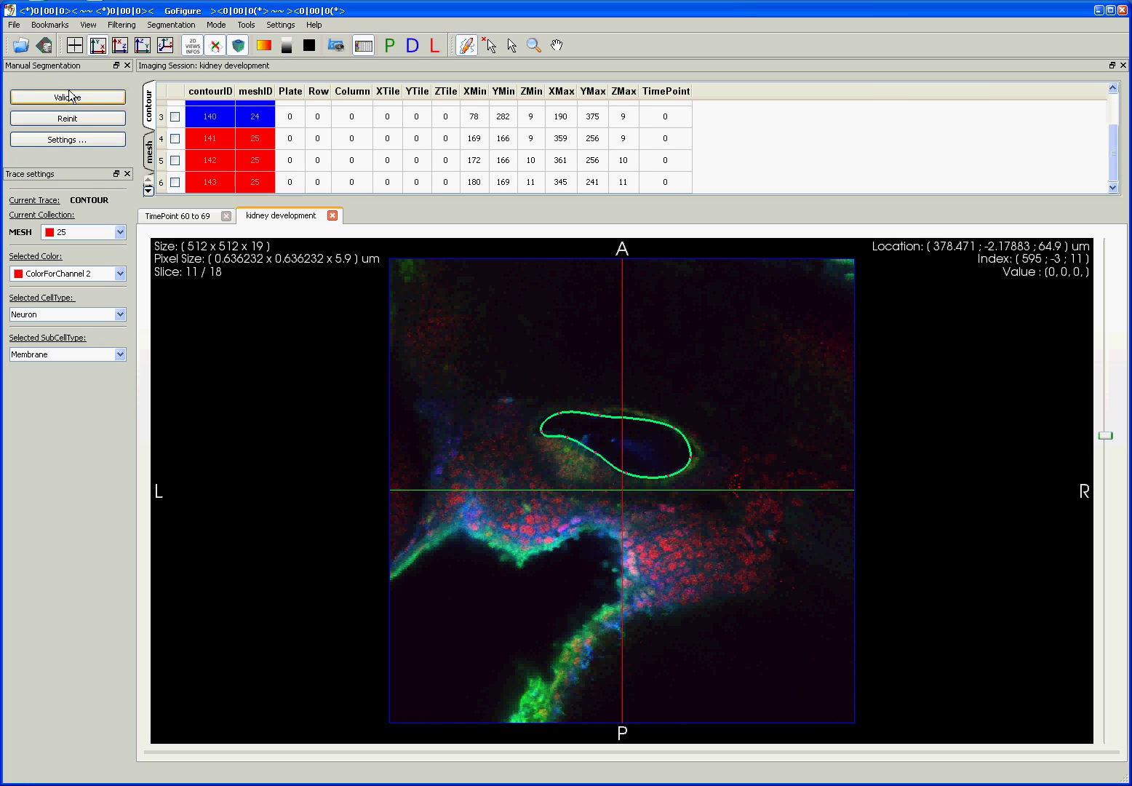
Switch to quad view, then rotate and zoom the 3D volume to reveal mesh 25's red rings.
click(75, 45)
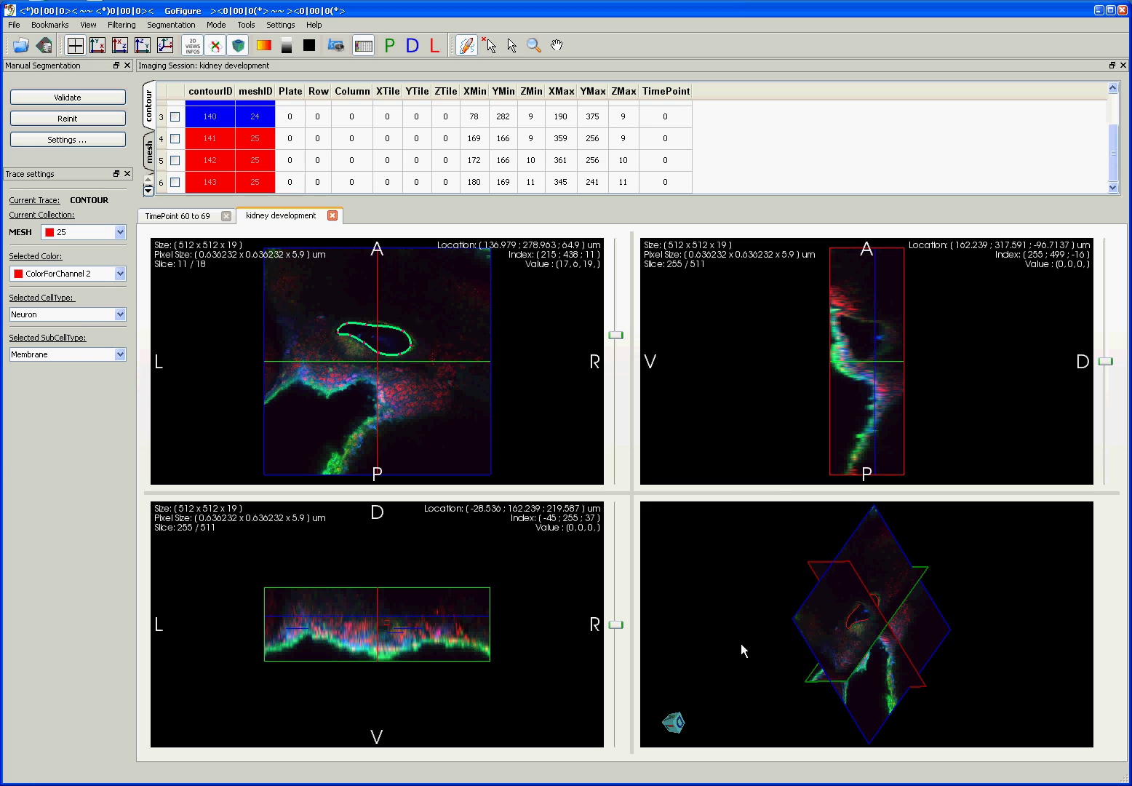
drag(781, 647, 862, 650)
scroll(900, 653, up, 5)
mouse_move(863, 649)
mouse_down()
mouse_move(898, 663)
mouse_move(877, 677)
mouse_move(875, 663)
mouse_up()
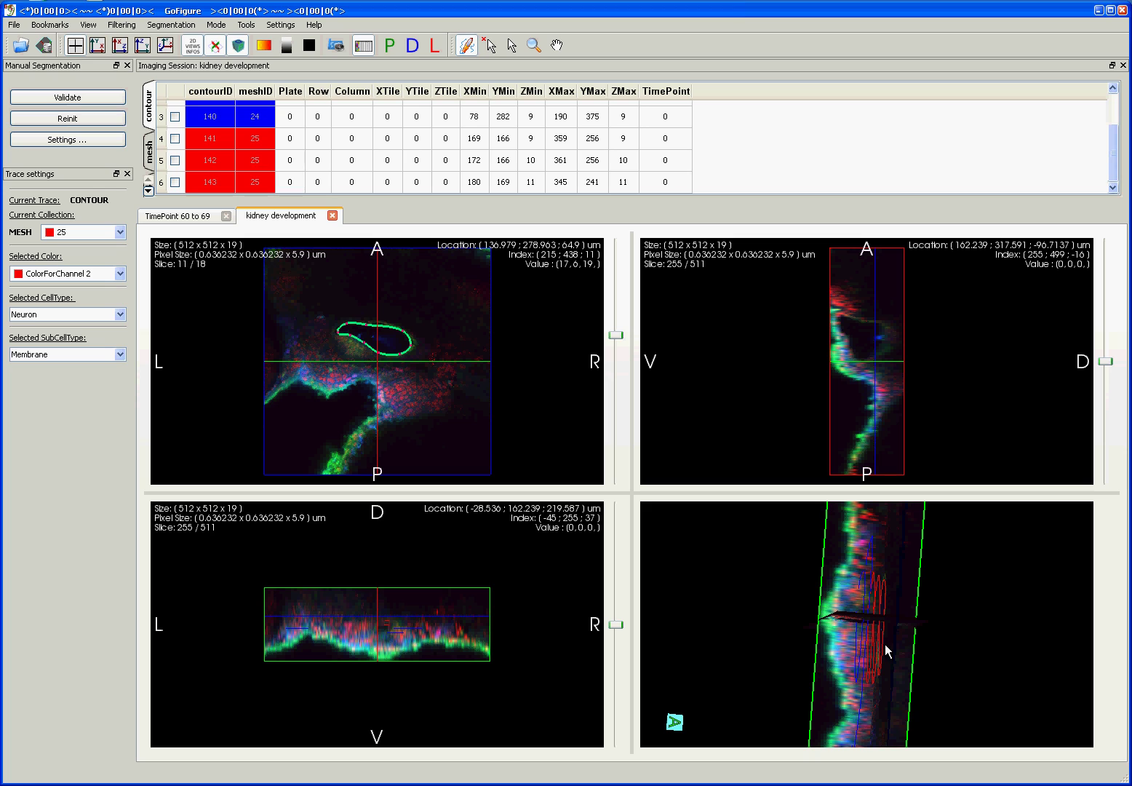
drag(887, 649, 906, 608)
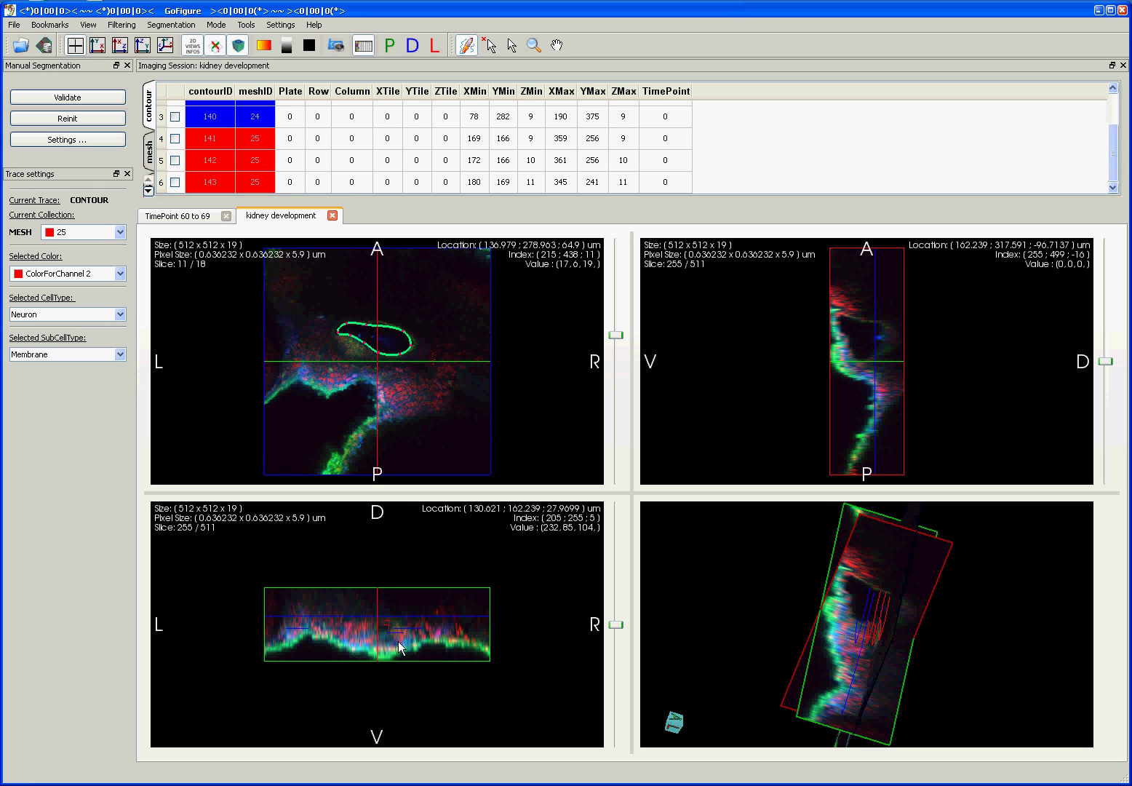
Scroll the XY and XZ views through neighbouring slices, ending on slice 12 of 18.
scroll(381, 329, up, 1)
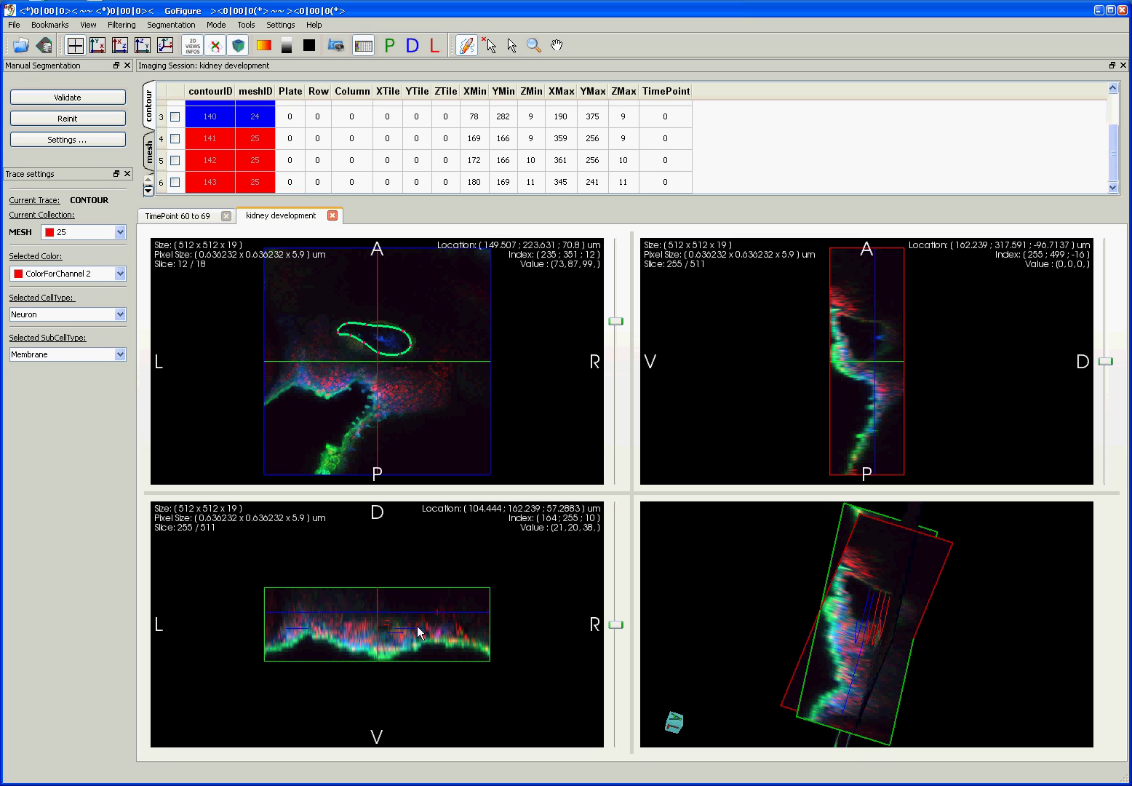
scroll(414, 633, up, 2)
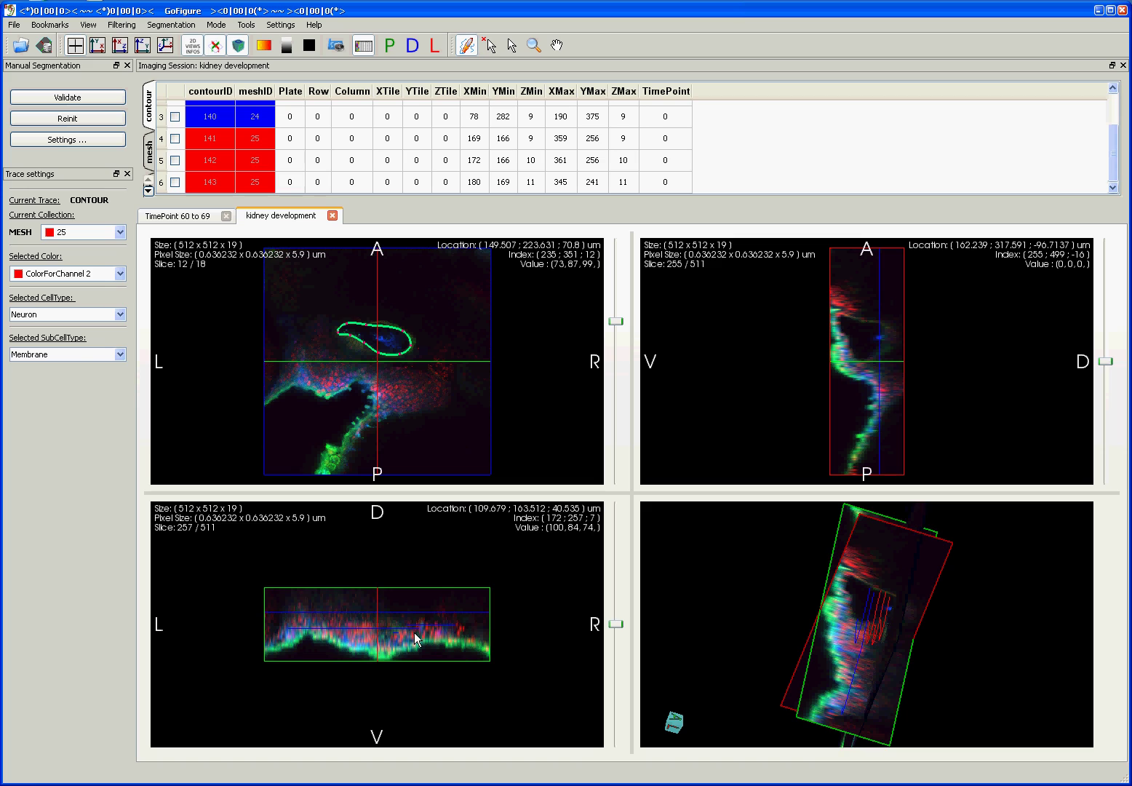
scroll(414, 632, down, 2)
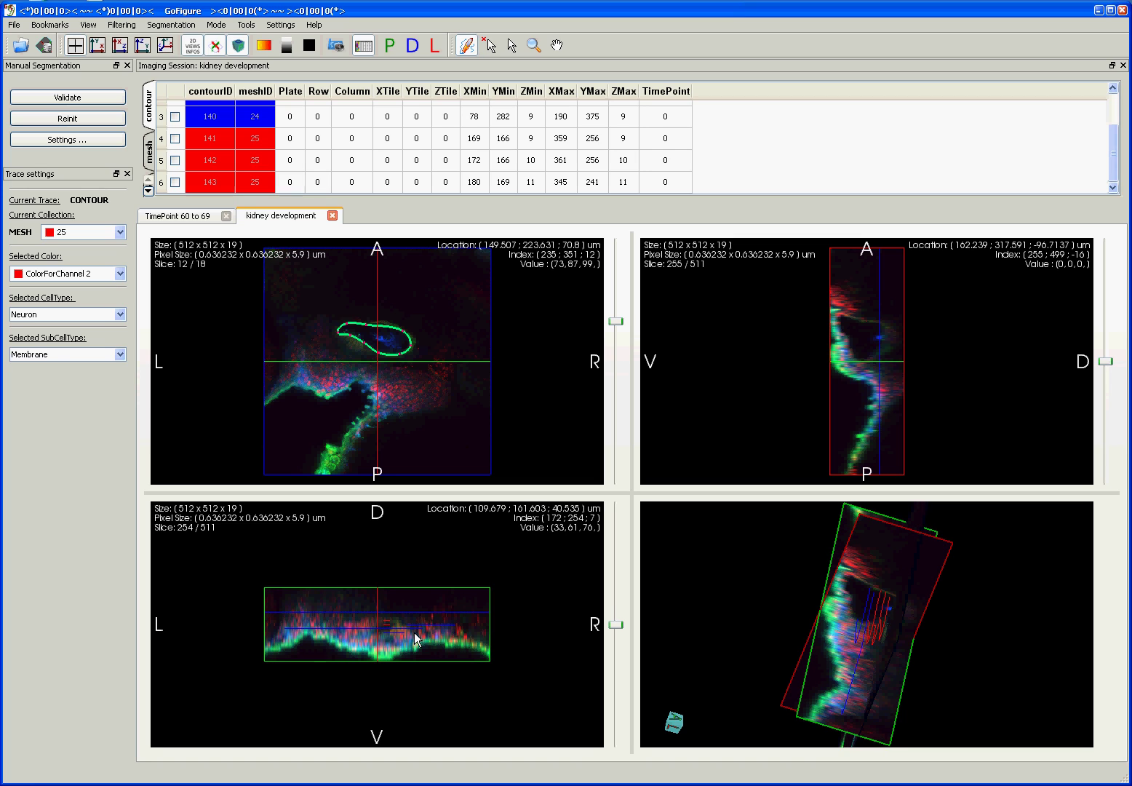
scroll(414, 632, down, 1)
scroll(414, 632, up, 1)
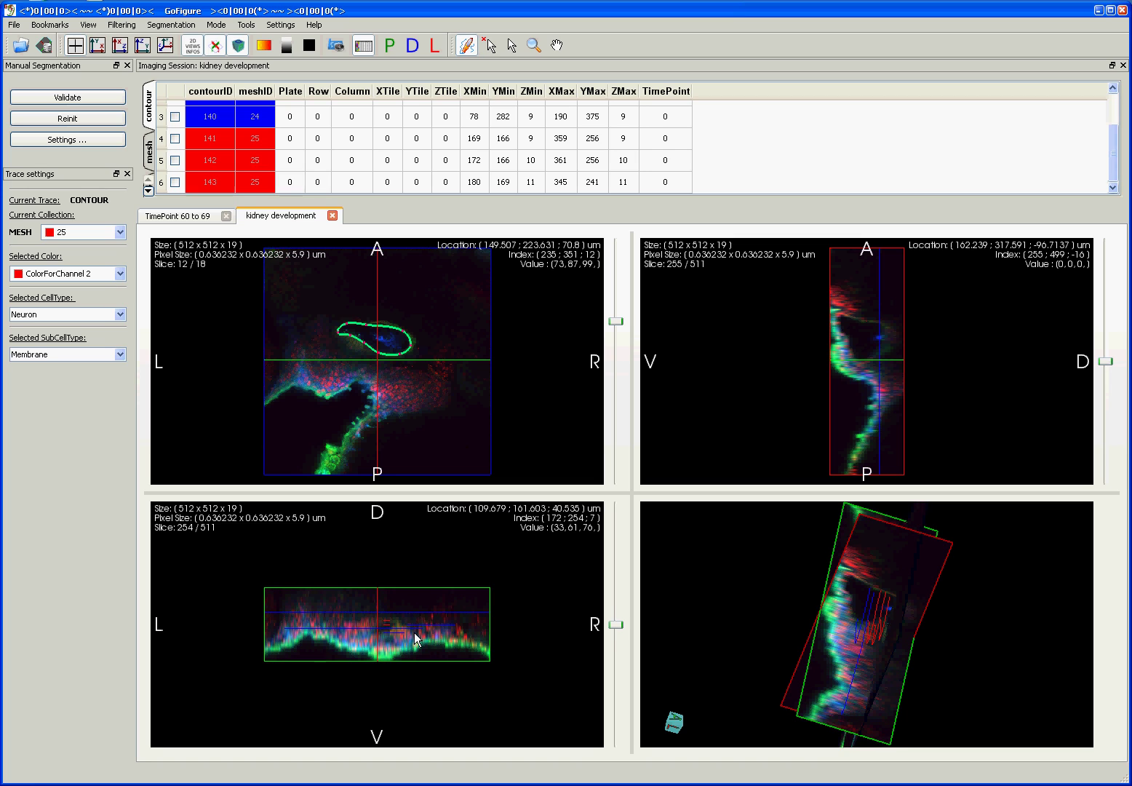